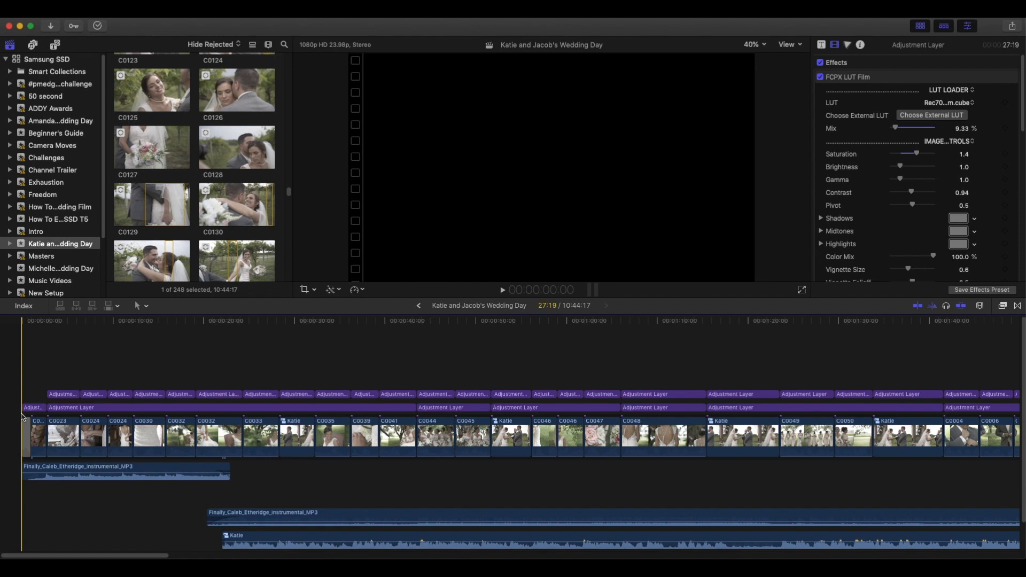
Play the wedding film from its beginning through the first vow shot, pausing along the way to review the opening.
key(space)
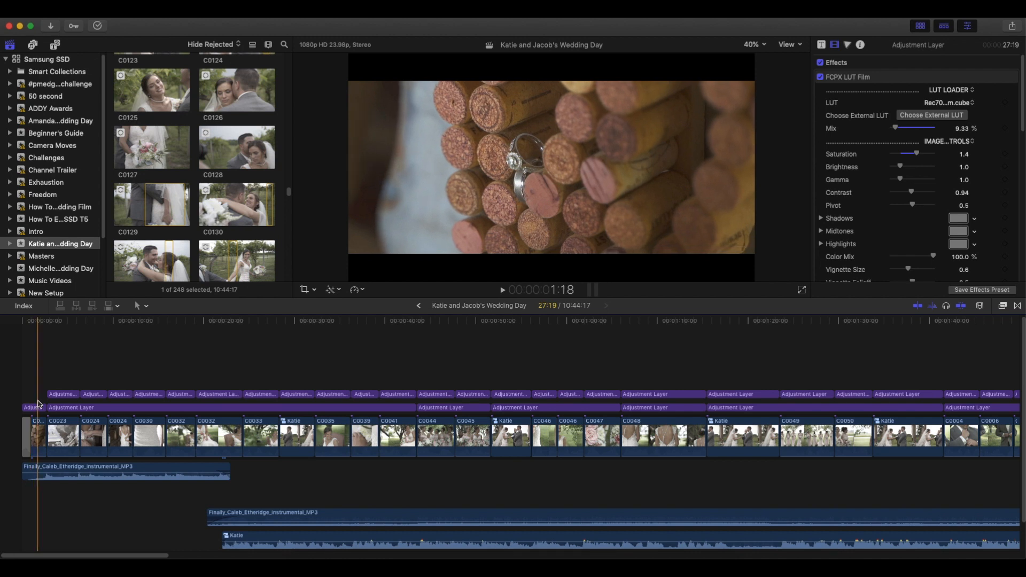
scroll(34, 399, down, 2)
click(23, 382)
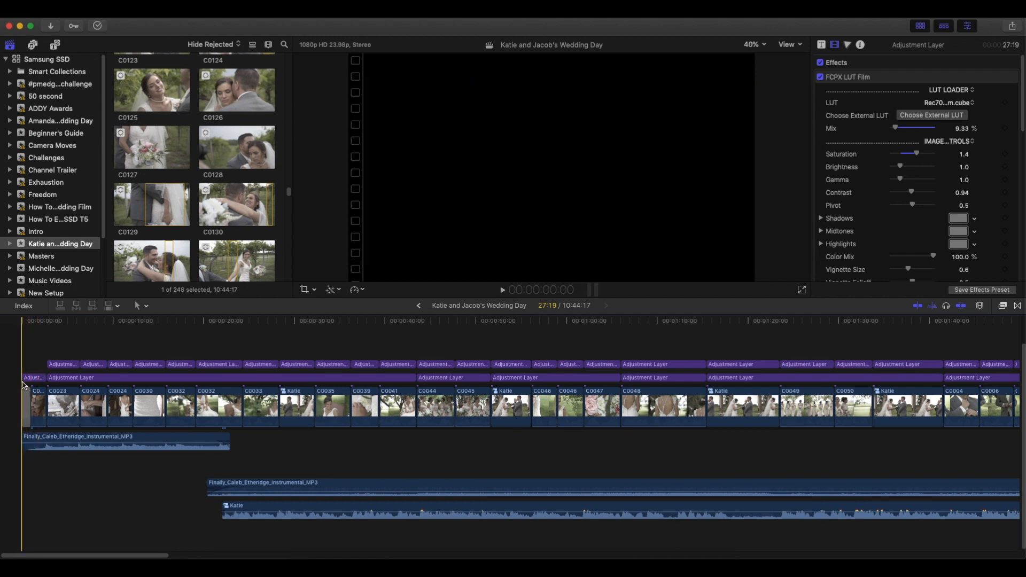
key(space)
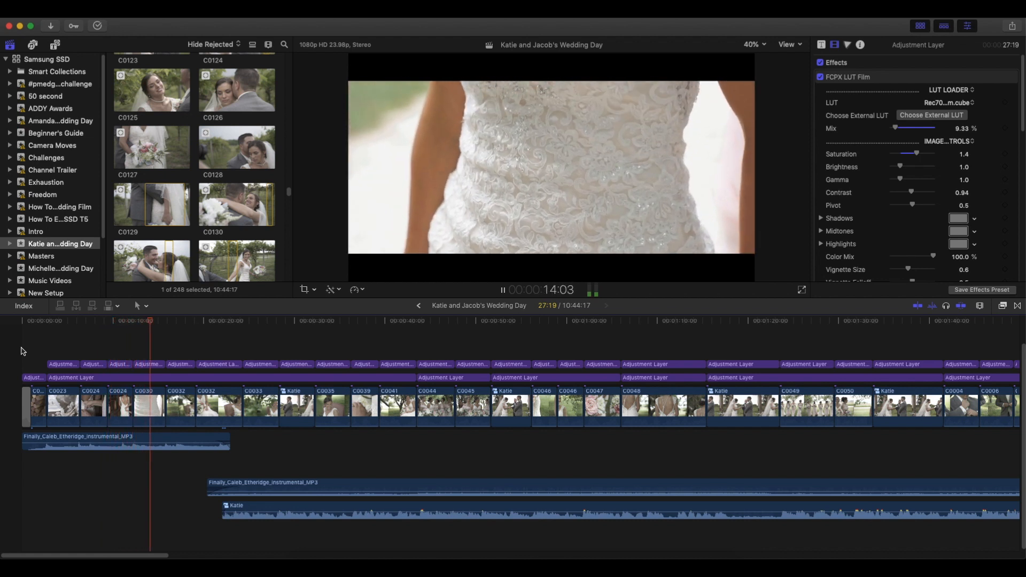
key(space)
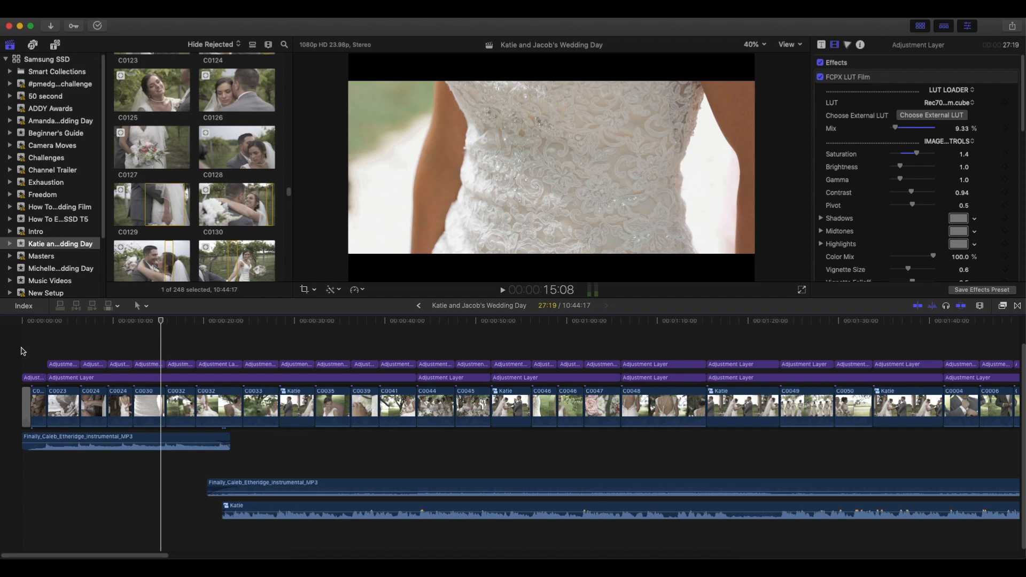
key(space)
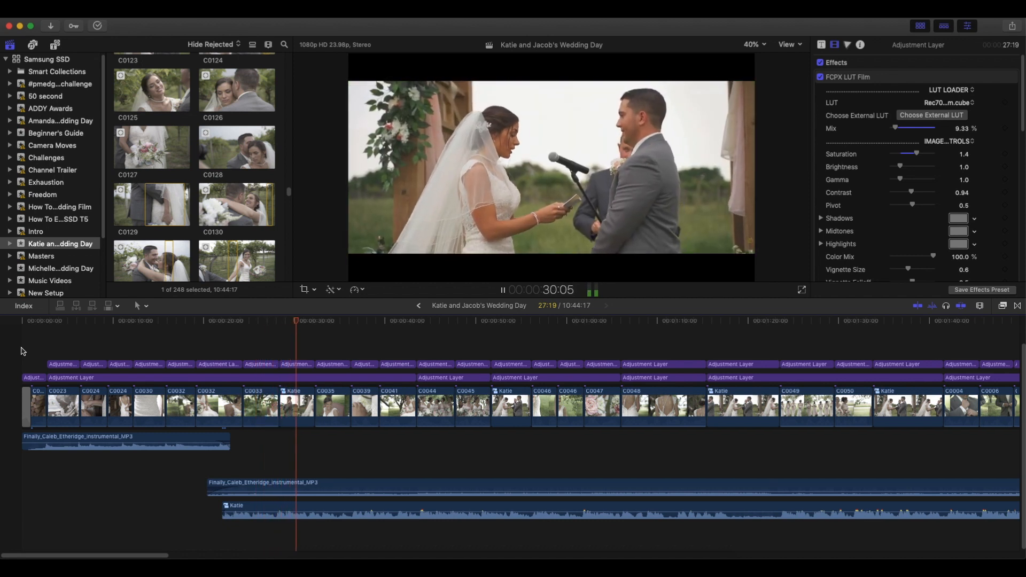
key(space)
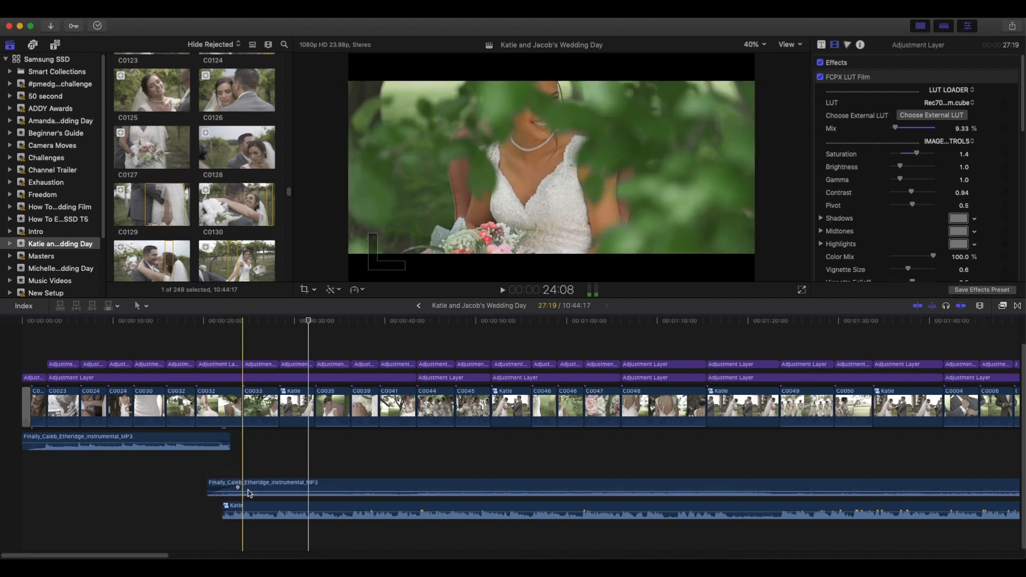
Adjust the fade-out at the end of the first music clip and check its fade curve options.
mouse_move(251, 492)
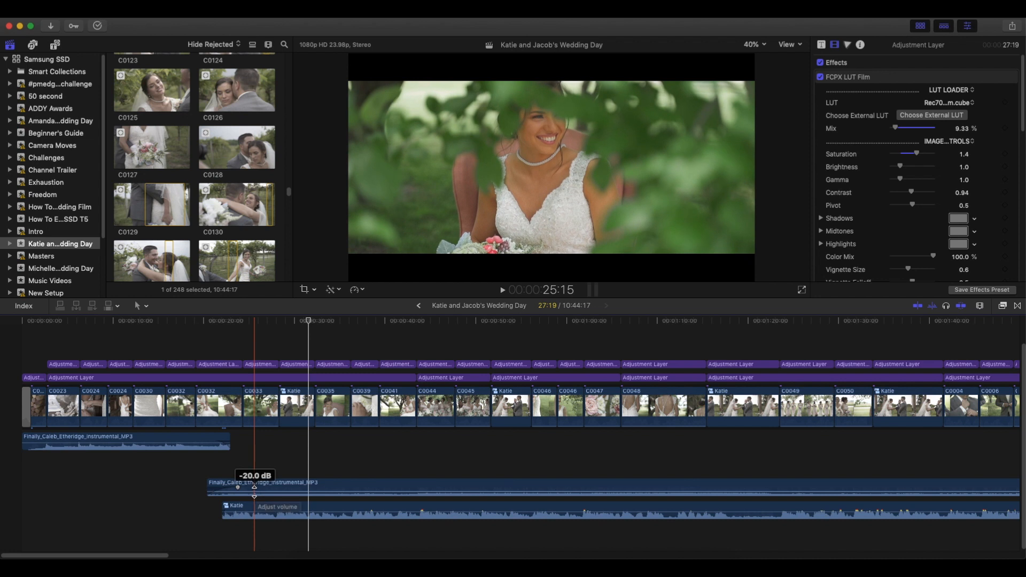
drag(220, 443, 223, 443)
drag(228, 442, 215, 442)
right_click(215, 442)
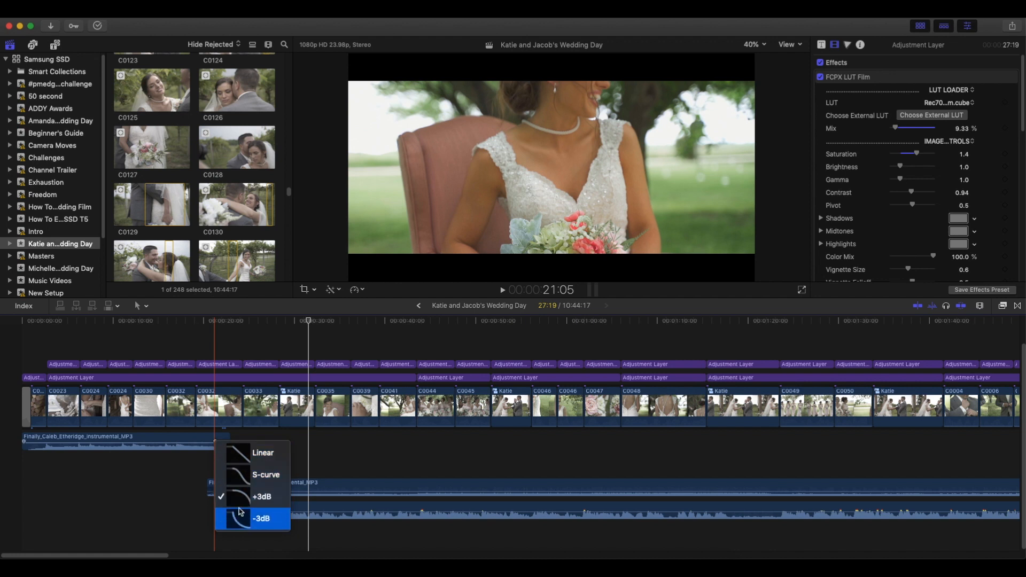
click(221, 465)
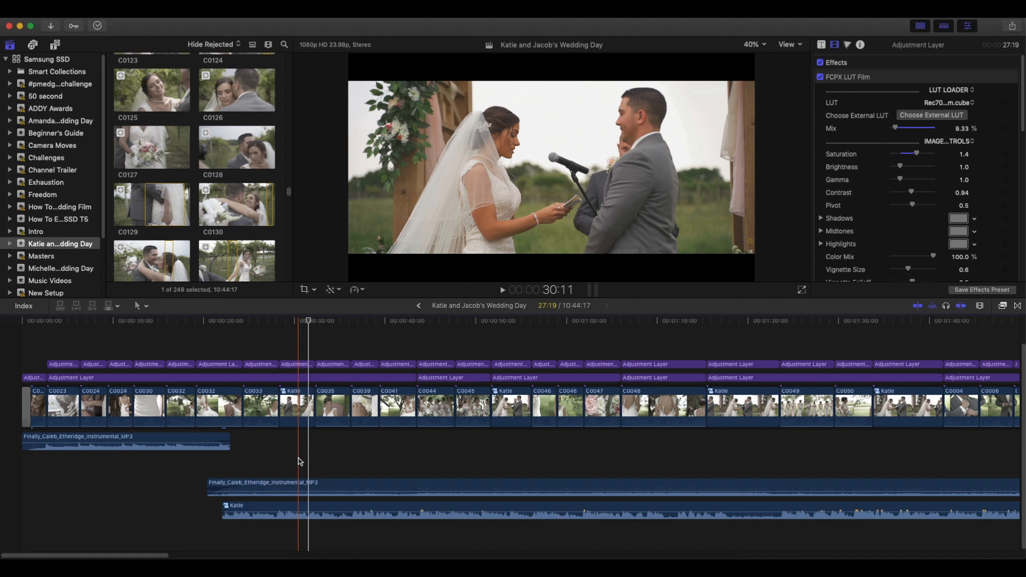
Play the film from about 31 seconds to 1:39:15, pausing to review how vow shots alternate with the bridal footage.
key(space)
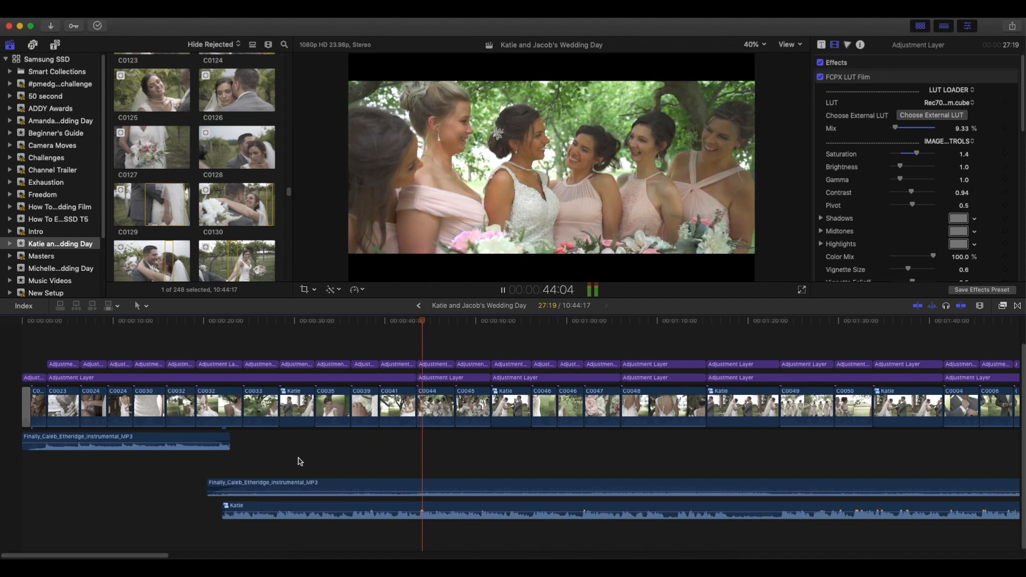
key(space)
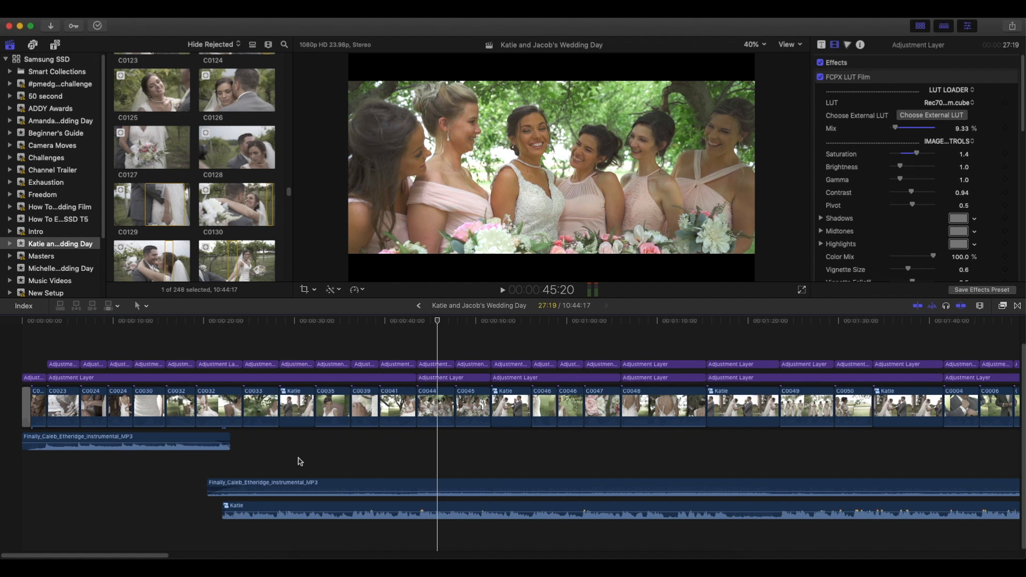
key(space)
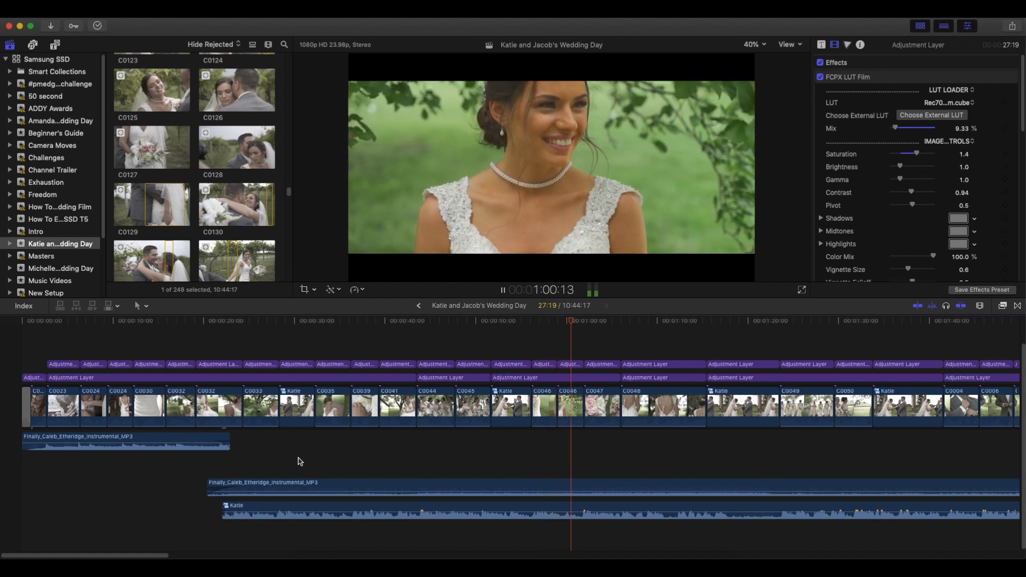
key(space)
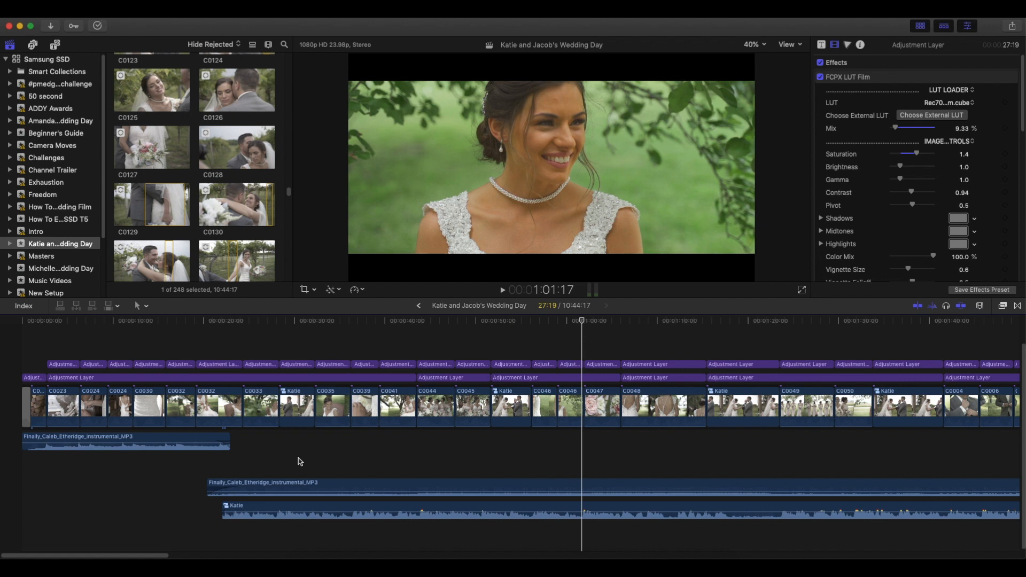
key(space)
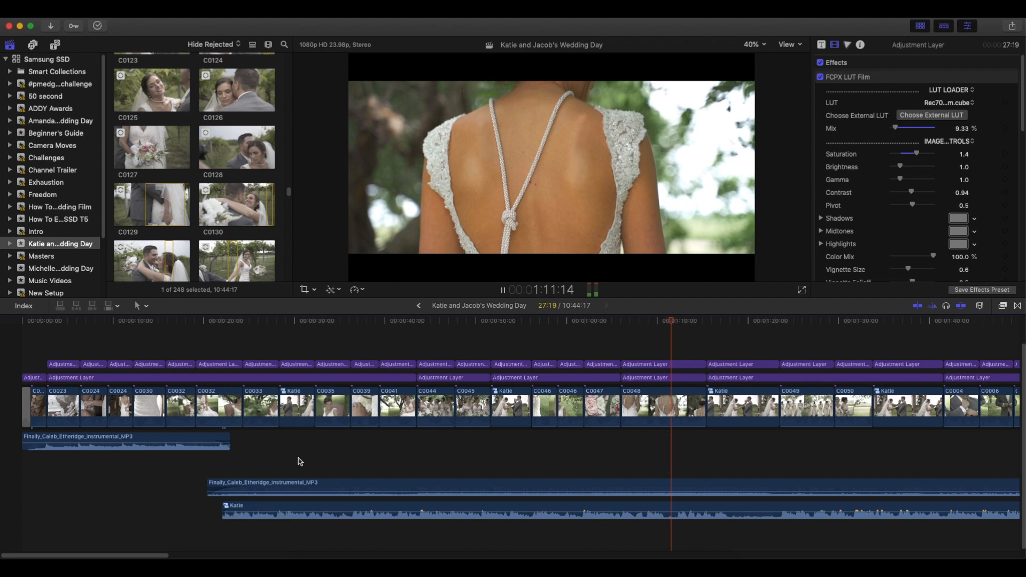
key(space)
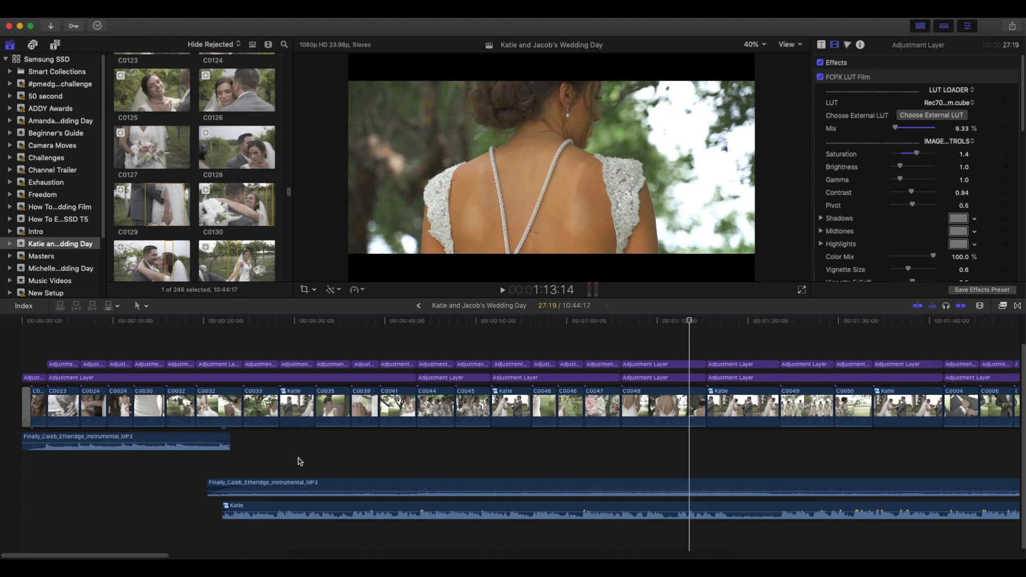
key(space)
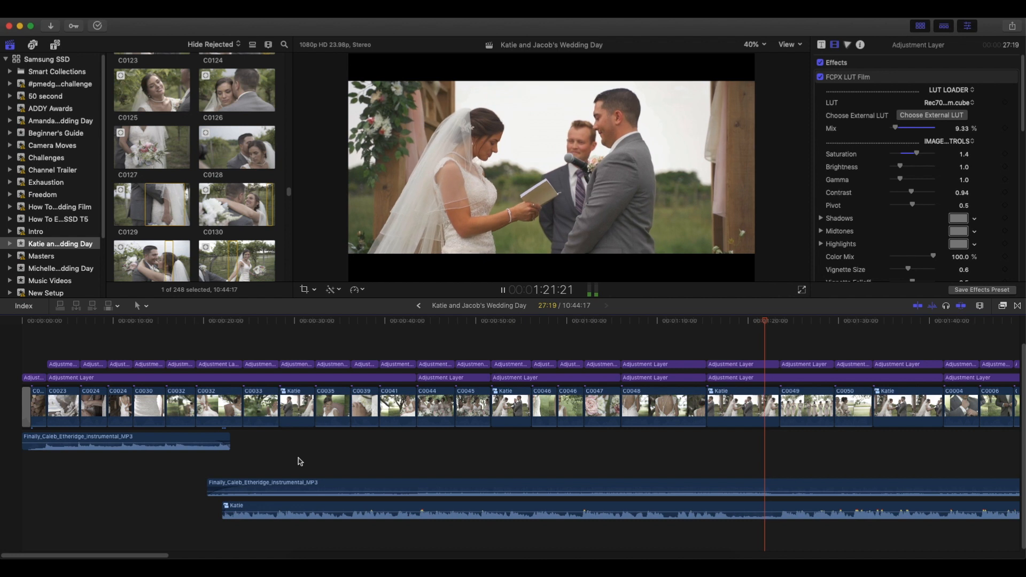
key(space)
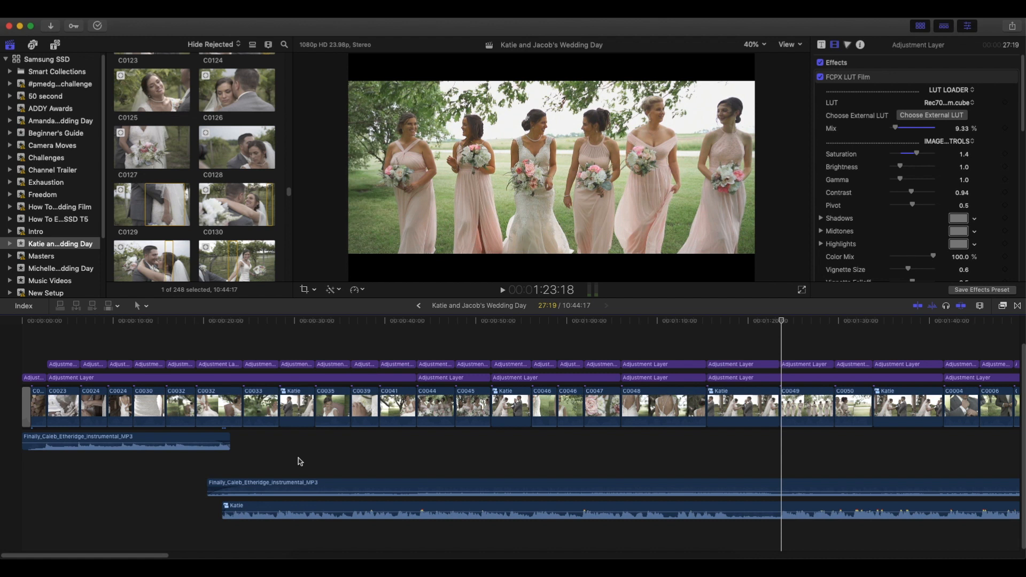
key(space)
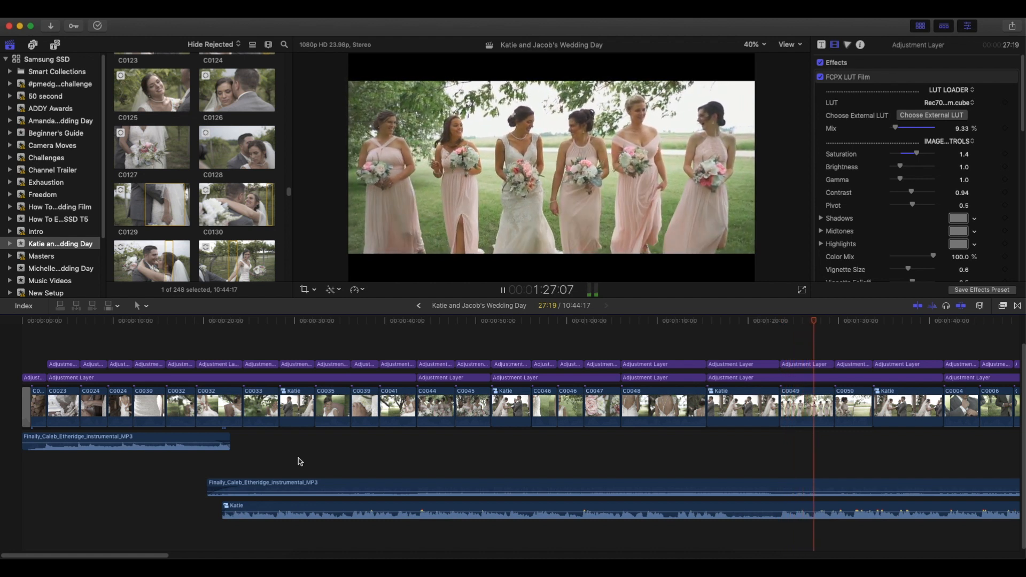
drag(169, 556, 286, 556)
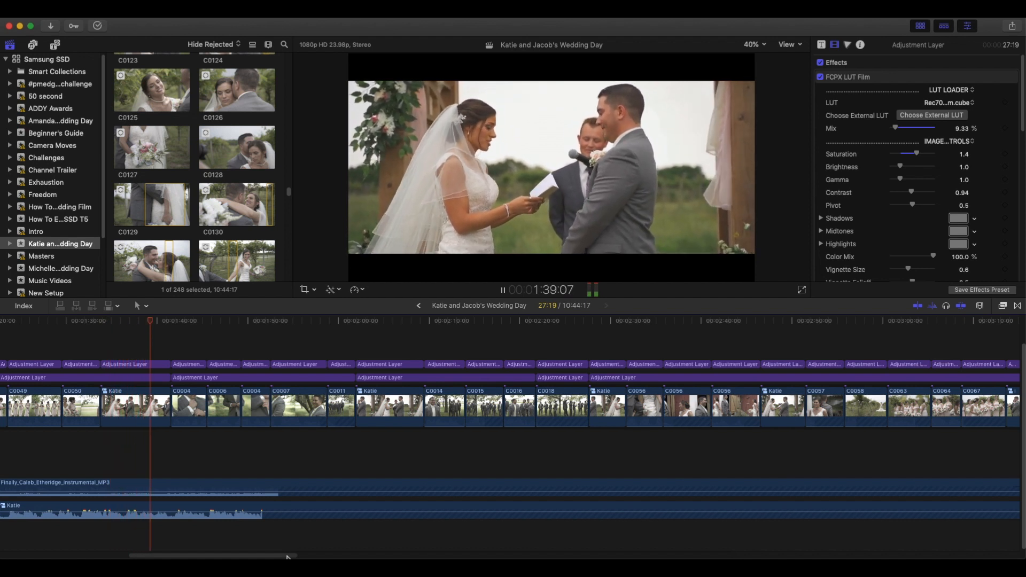
key(space)
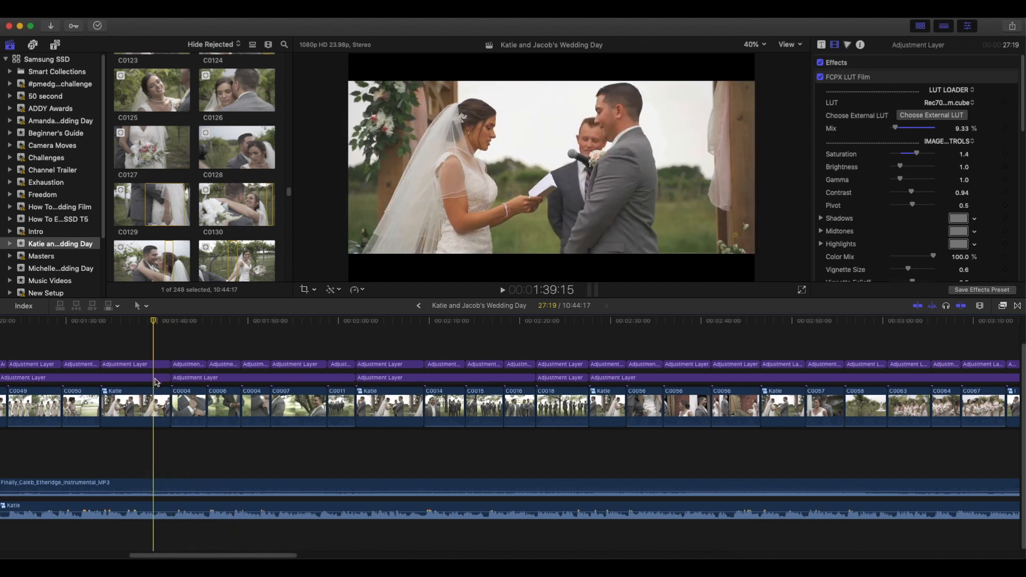
On the lower adjustment layer at 1:39:15, reshape the yellow points of the Hue vs Hue and Hue vs Sat curves into dips below the baseline.
click(154, 382)
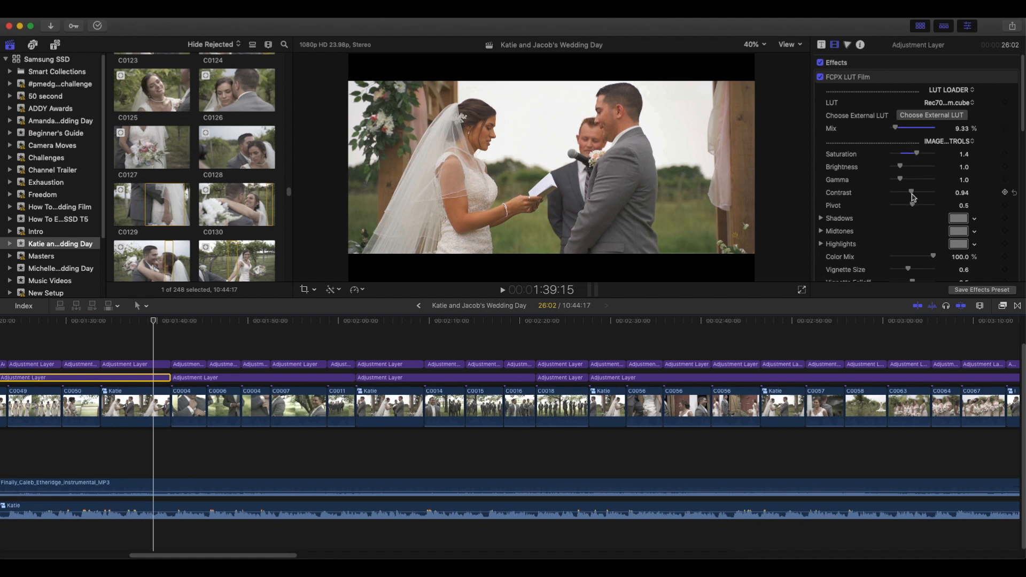
click(847, 45)
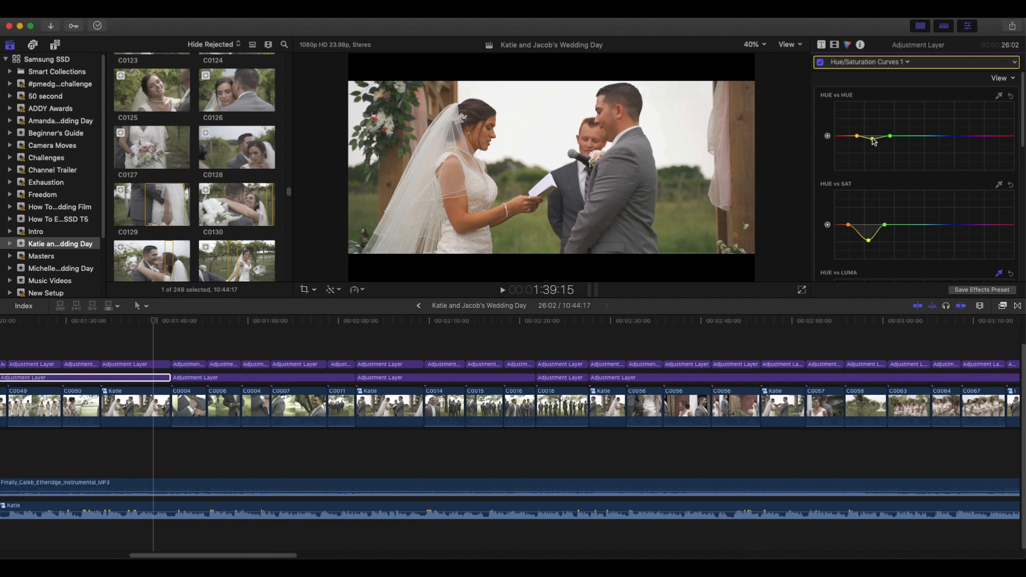
mouse_move(873, 141)
mouse_down()
mouse_move(876, 129)
mouse_move(875, 140)
mouse_up()
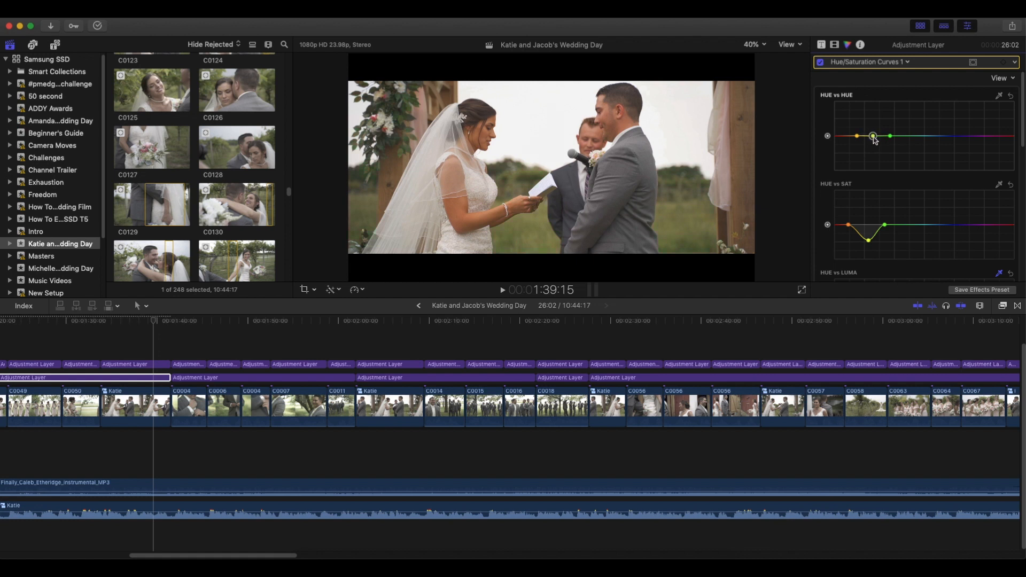
drag(873, 137, 873, 140)
drag(869, 244, 868, 224)
drag(872, 140, 873, 138)
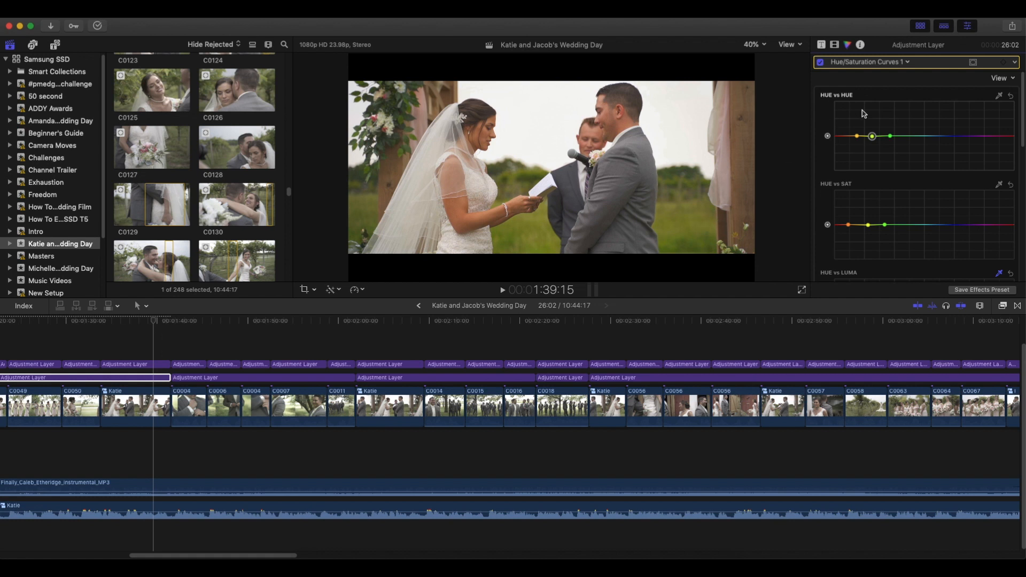
drag(872, 137, 873, 145)
drag(870, 229, 870, 242)
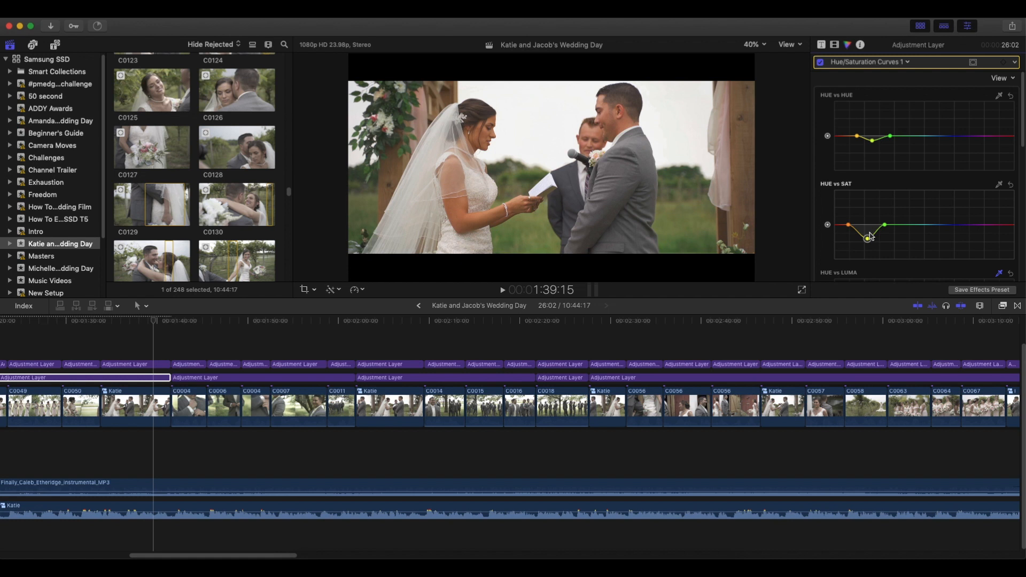
Lower the yellow point of the Hue vs Luma curve slightly below the baseline.
scroll(895, 179, down, 5)
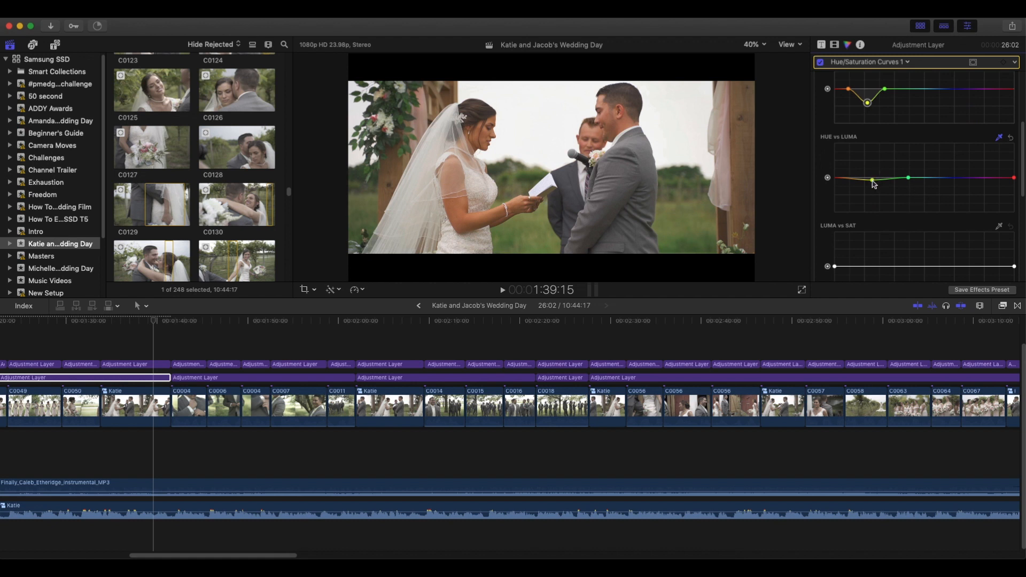
mouse_move(873, 181)
mouse_down()
mouse_move(872, 196)
mouse_move(872, 177)
mouse_move(872, 185)
mouse_up()
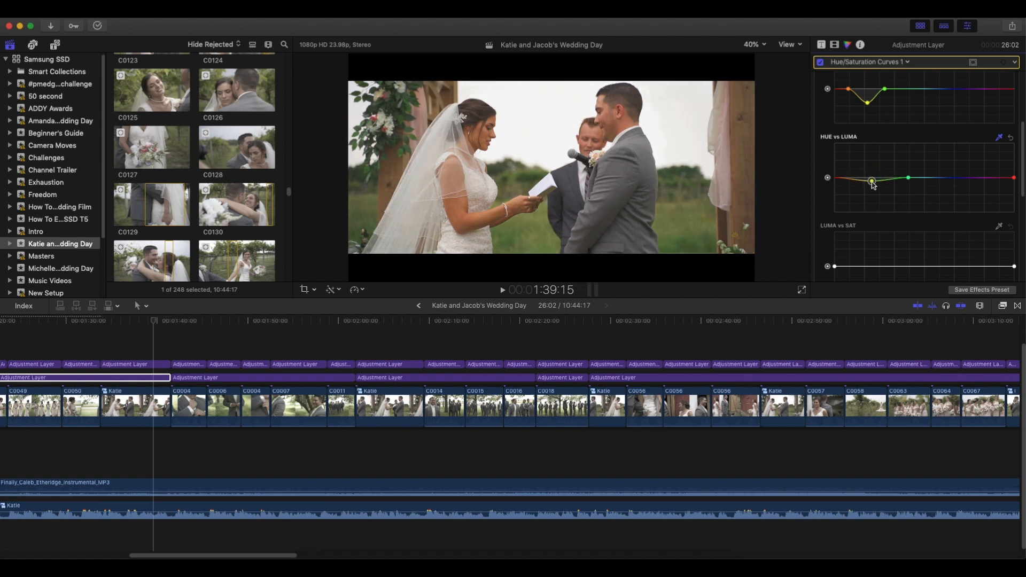
scroll(916, 209, up, 5)
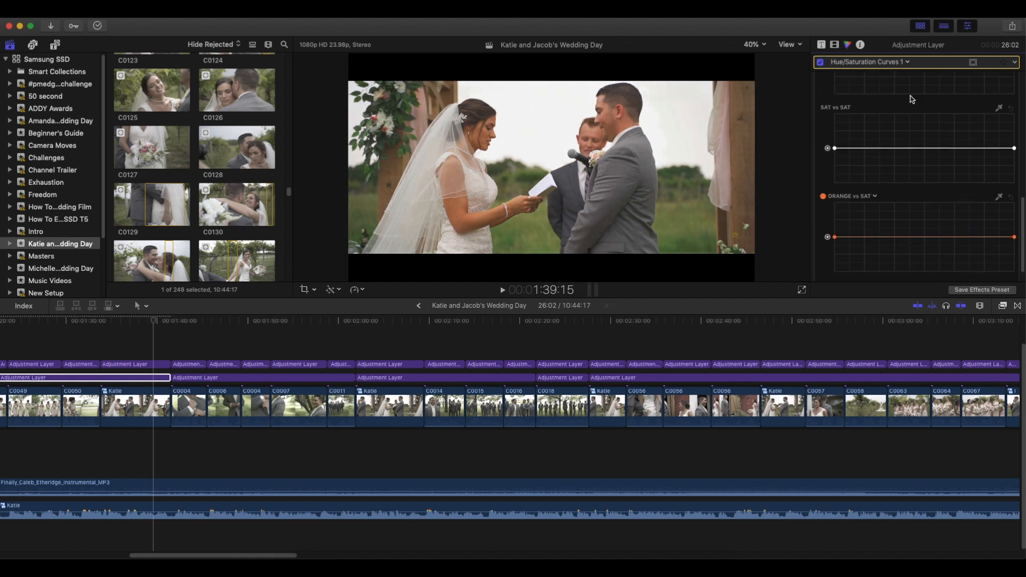
Add a Color Wheels correction to the adjustment layer and view its temperature, tint and hue settings.
click(906, 63)
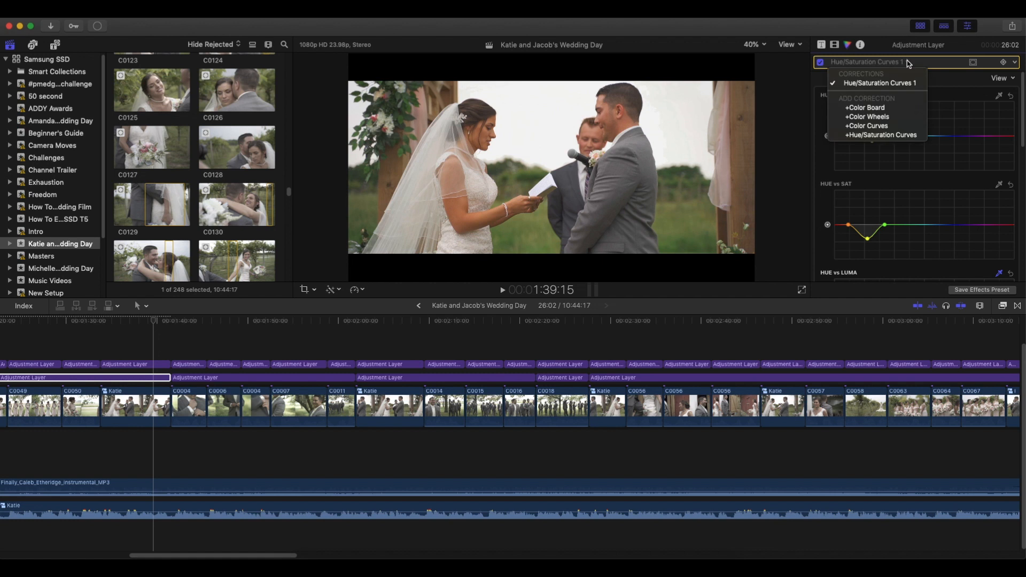
click(880, 117)
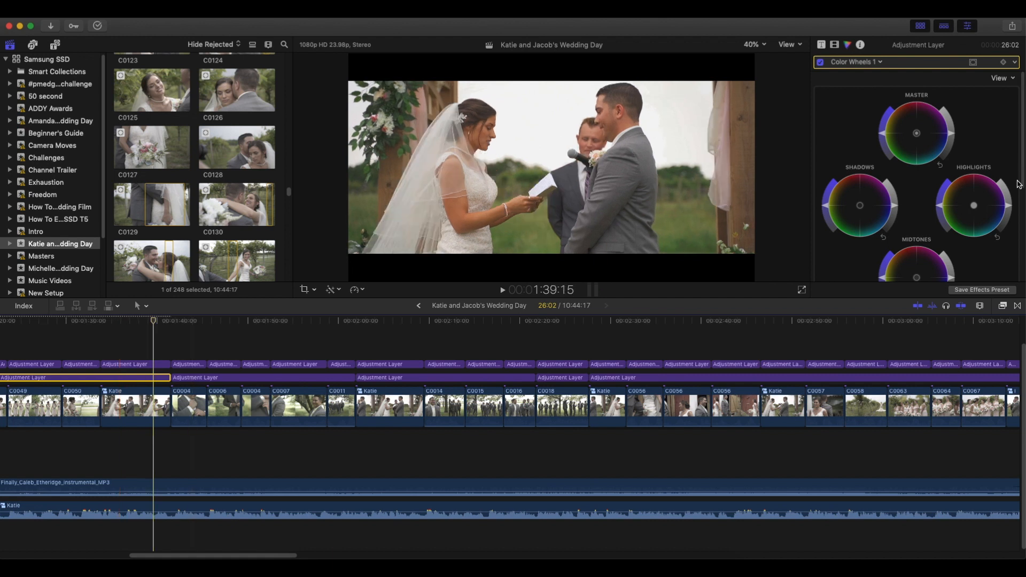
scroll(962, 225, down, 5)
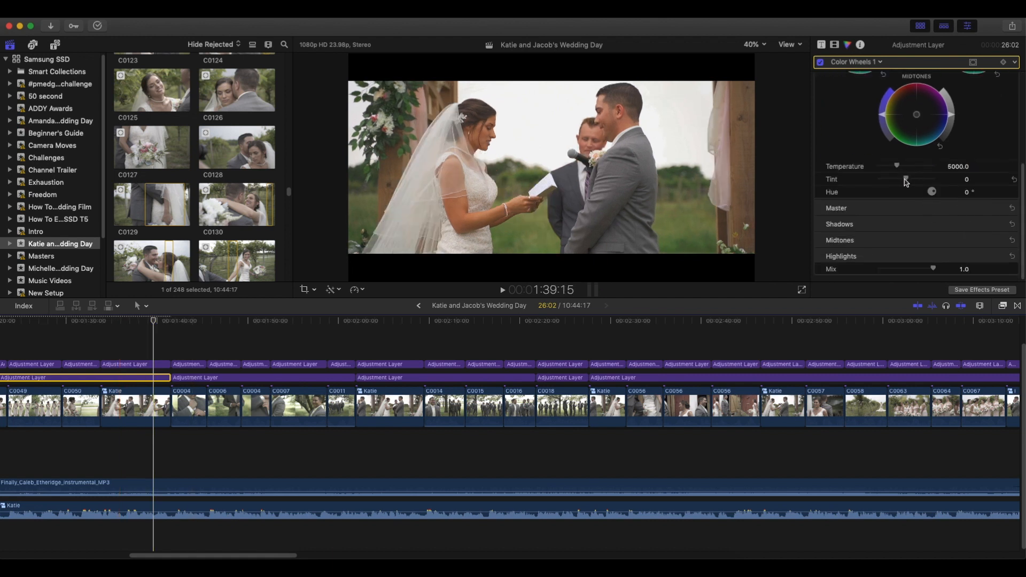
Add a Color Board correction to the adjustment layer and view its saturation and exposure controls.
click(879, 62)
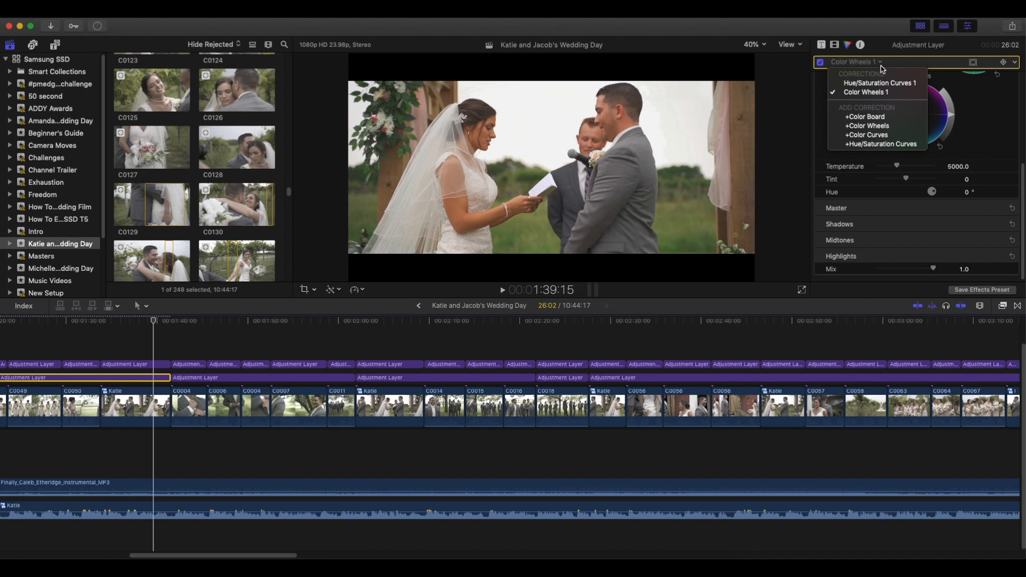
click(879, 118)
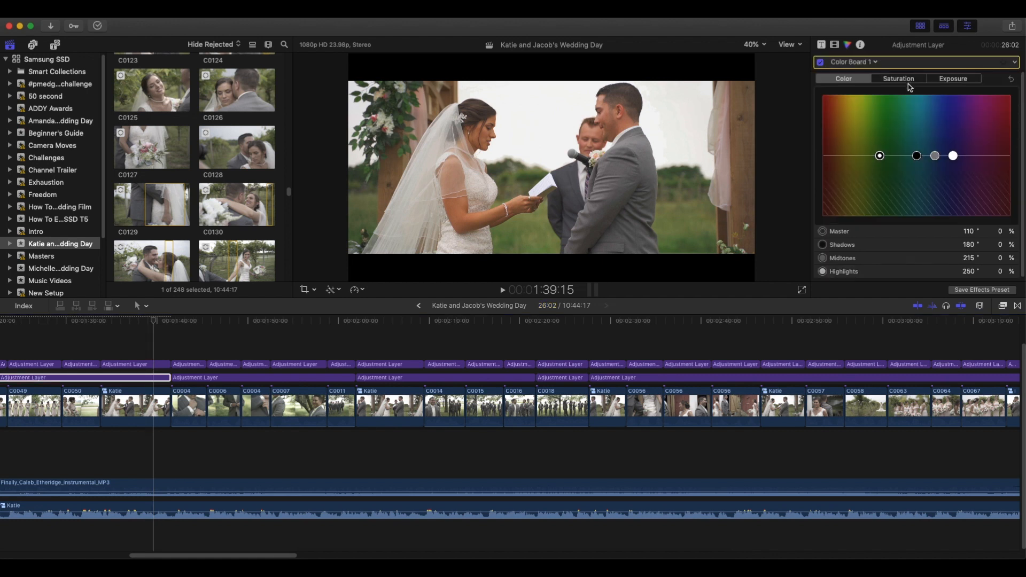
click(903, 82)
click(946, 82)
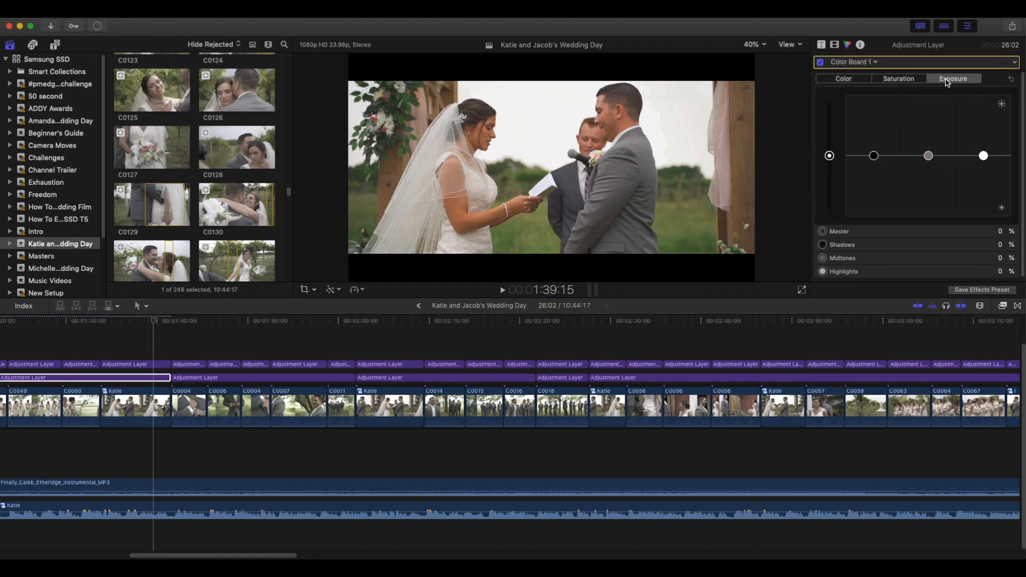
Add a Color Curves correction to the adjustment layer and look through its luma and colour channel curves.
click(875, 63)
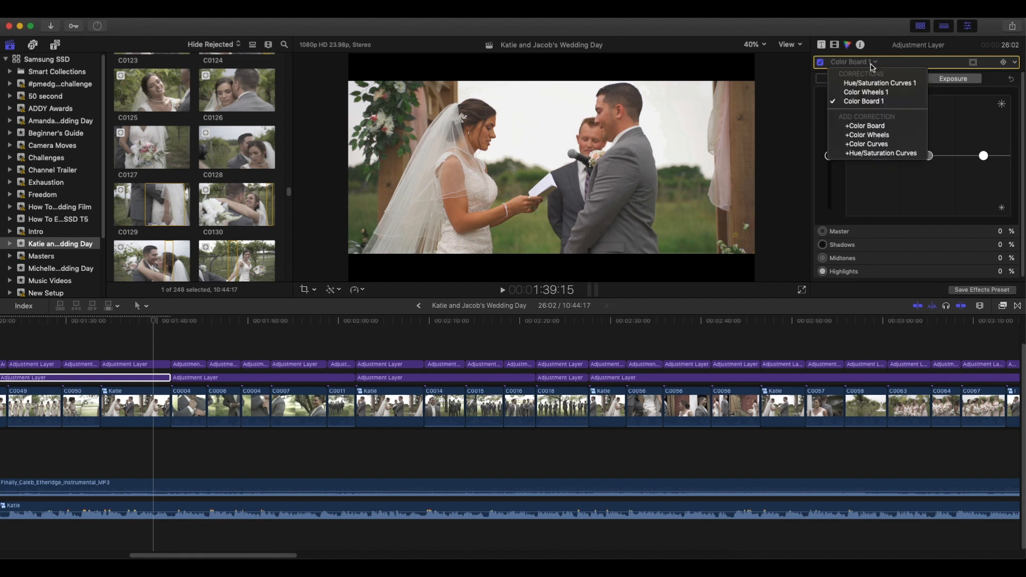
click(880, 146)
scroll(927, 144, down, 5)
scroll(946, 195, up, 5)
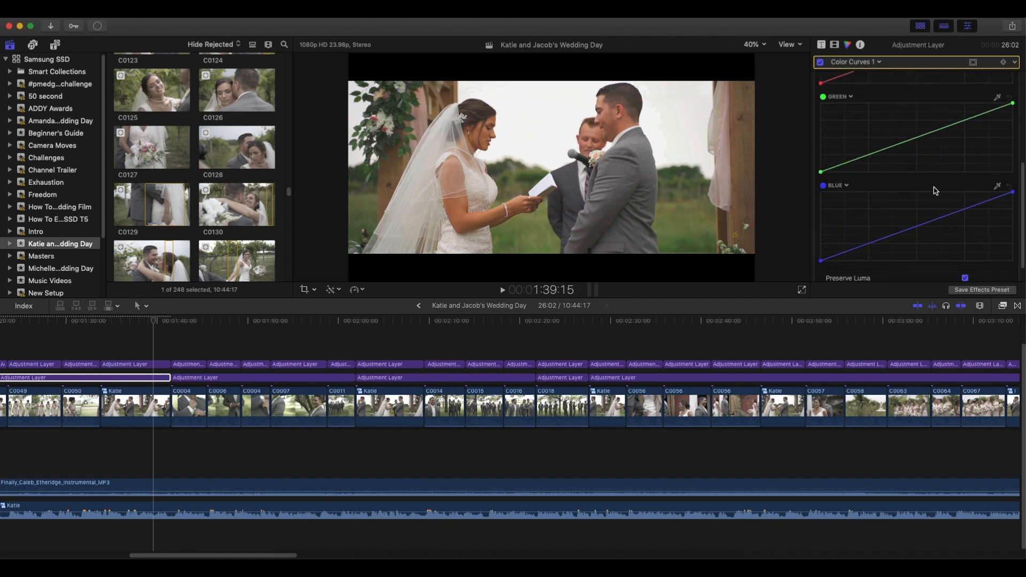
Review the adjustment layer's list of corrections and its FCPX LUT Film effect settings, and return to Hue/Saturation Curves 1.
click(879, 64)
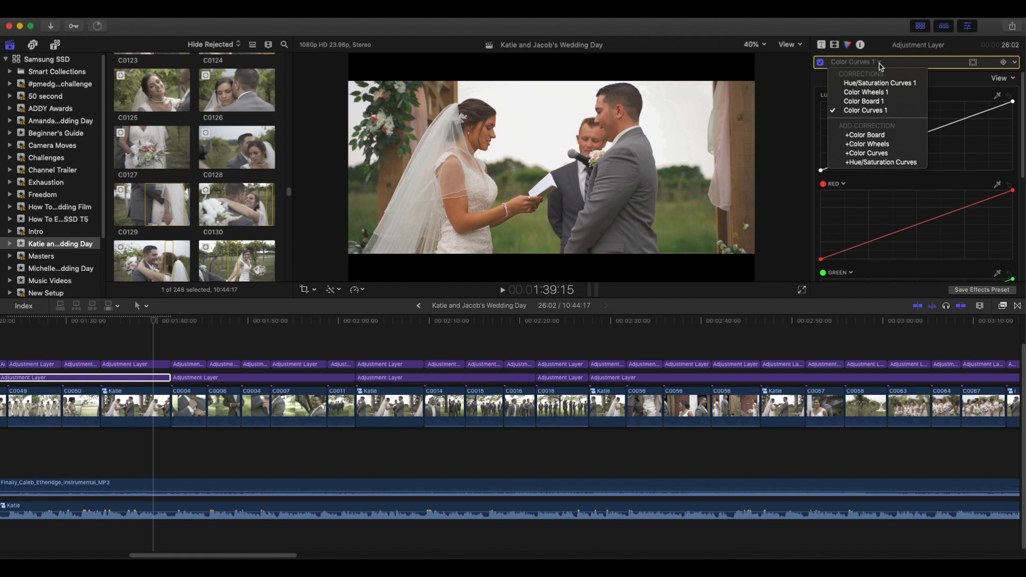
click(835, 46)
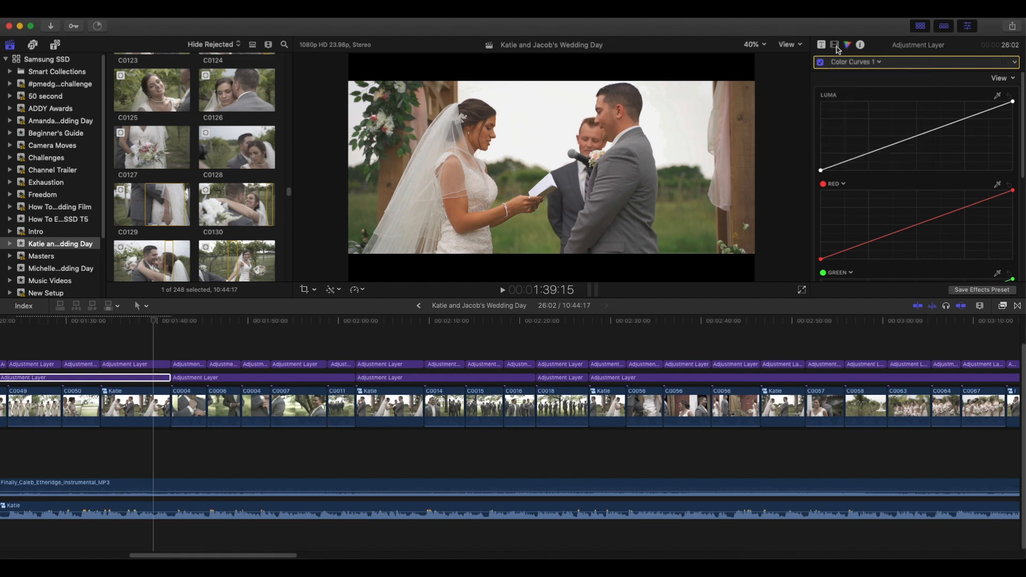
click(834, 46)
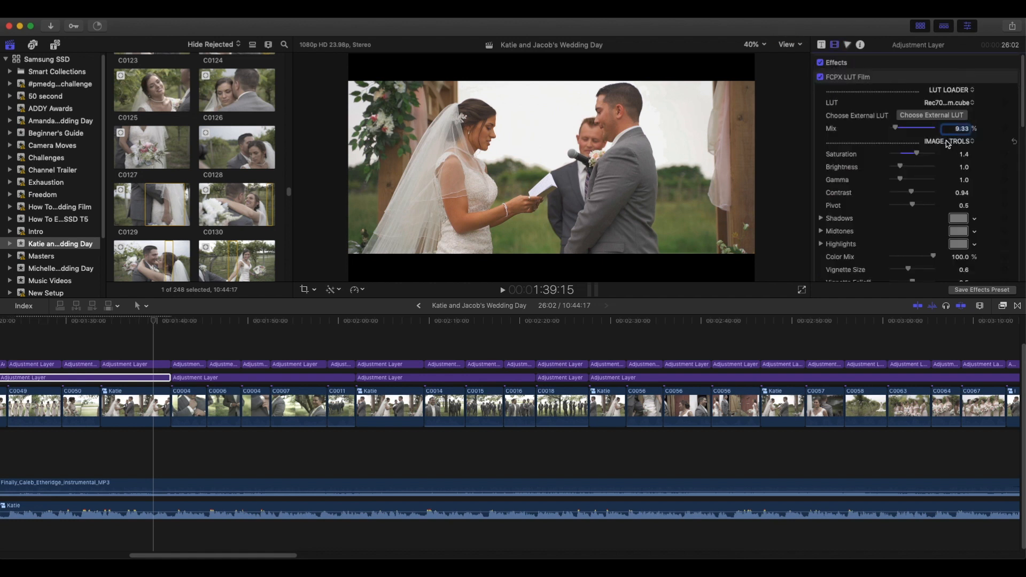
click(848, 46)
click(835, 46)
click(852, 44)
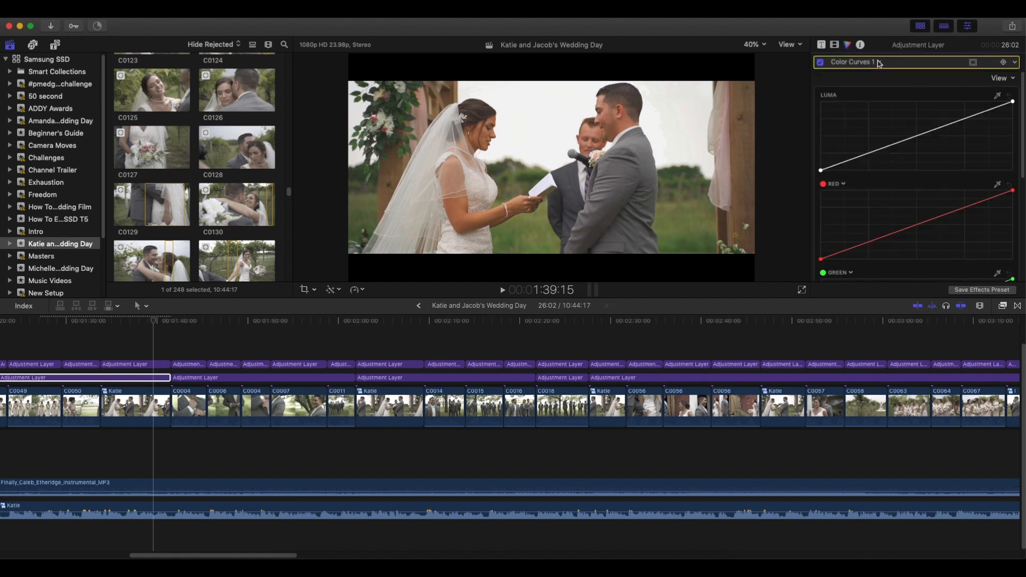
click(878, 64)
click(876, 85)
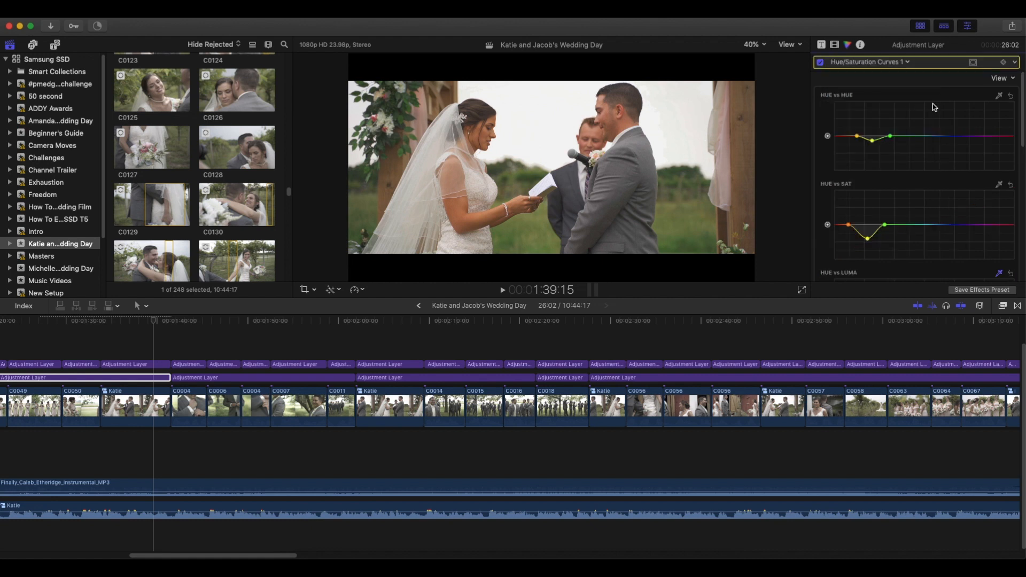
Try sampling the grass colour and shifting the yellow point of the Hue vs Hue curve, and undo the adjustments.
click(999, 95)
drag(673, 213, 687, 221)
drag(872, 141, 866, 141)
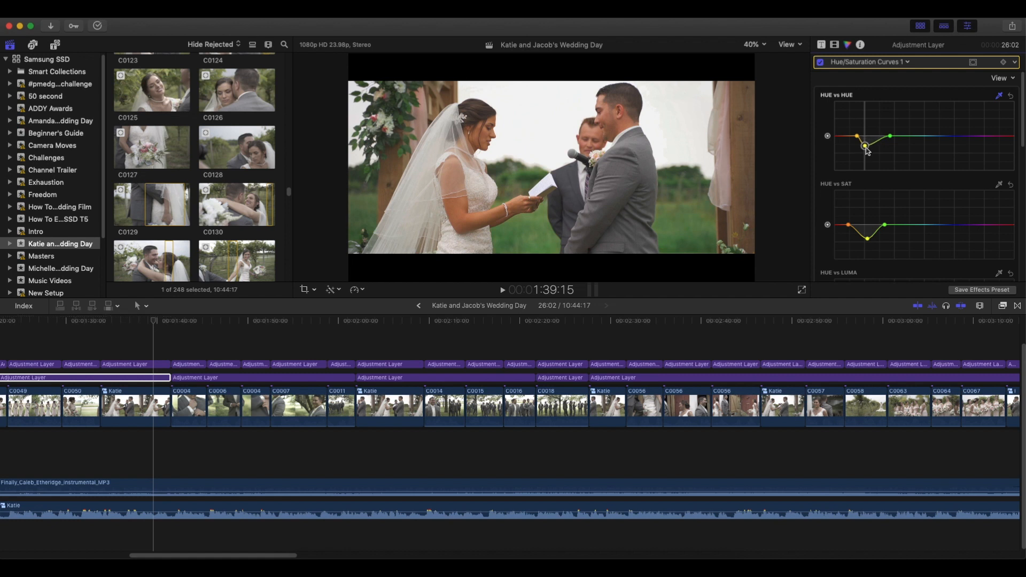
mouse_move(865, 141)
mouse_down()
mouse_move(863, 154)
mouse_move(862, 142)
mouse_up()
key(super+z)
key(super+z)
Play the film up to the end of groomsmen clip C0018 and look over the timeline from the opening to that point.
key(space)
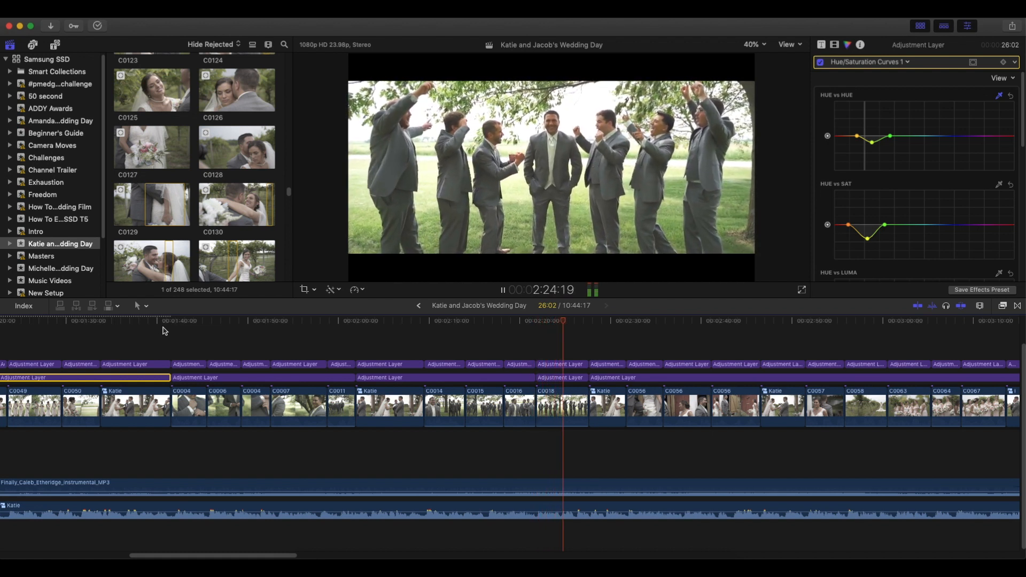
key(space)
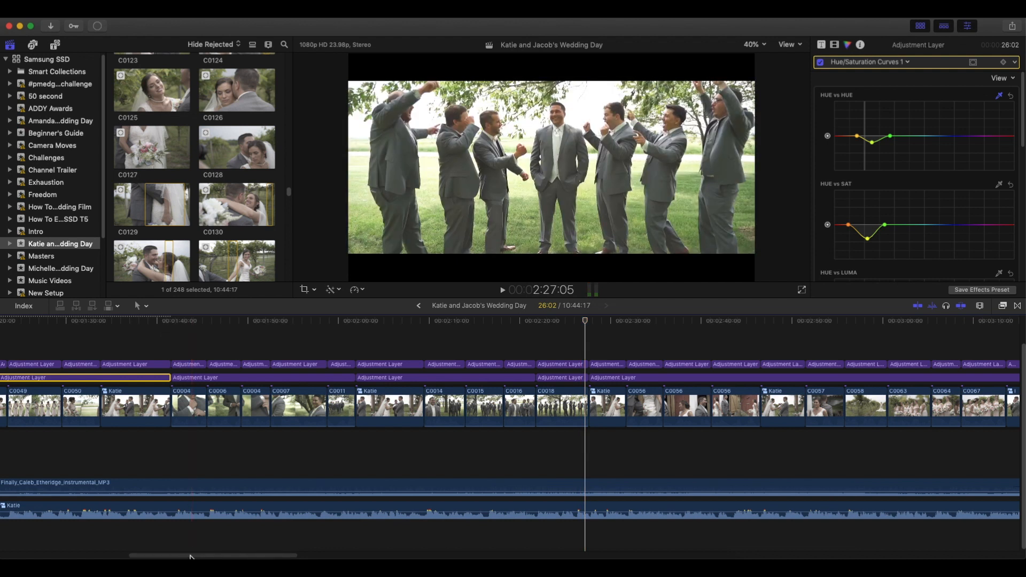
drag(191, 556, 26, 557)
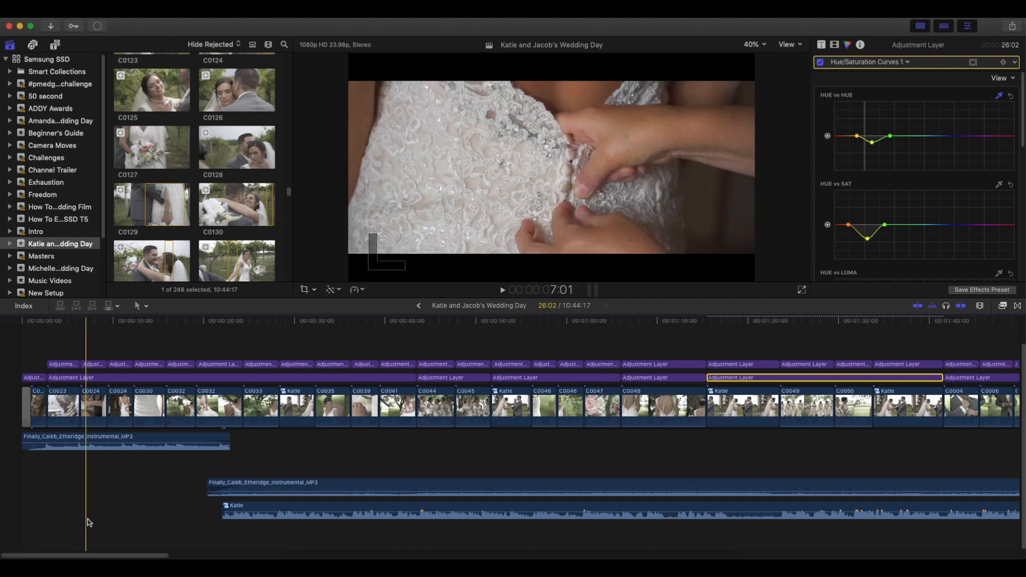
drag(118, 556, 166, 559)
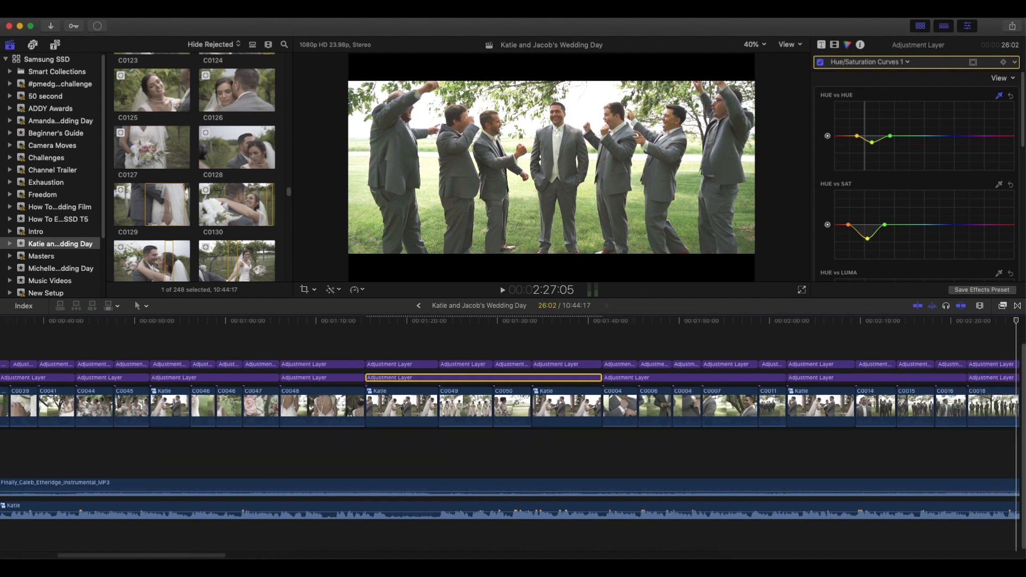
drag(166, 558, 271, 558)
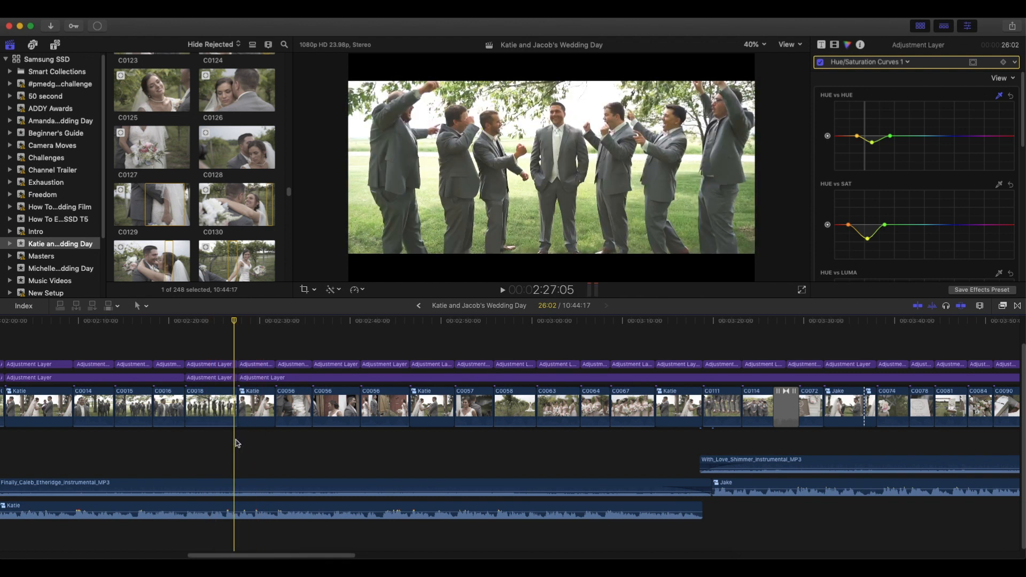
Play from the end of groomsmen clip C0018 to the groomsmen's socks clip, pausing on the couple and bridal portraits.
key(space)
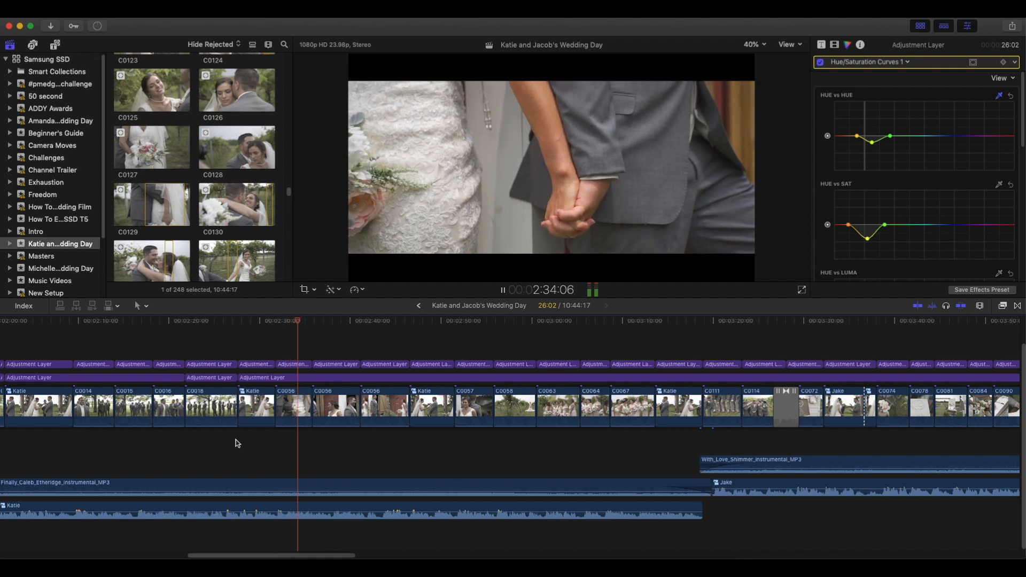
key(space)
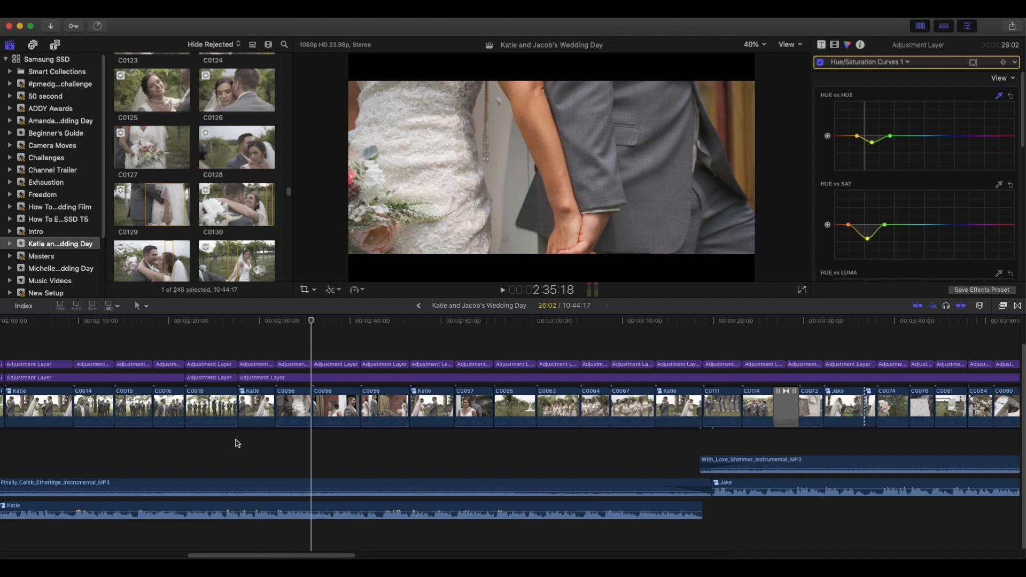
key(space)
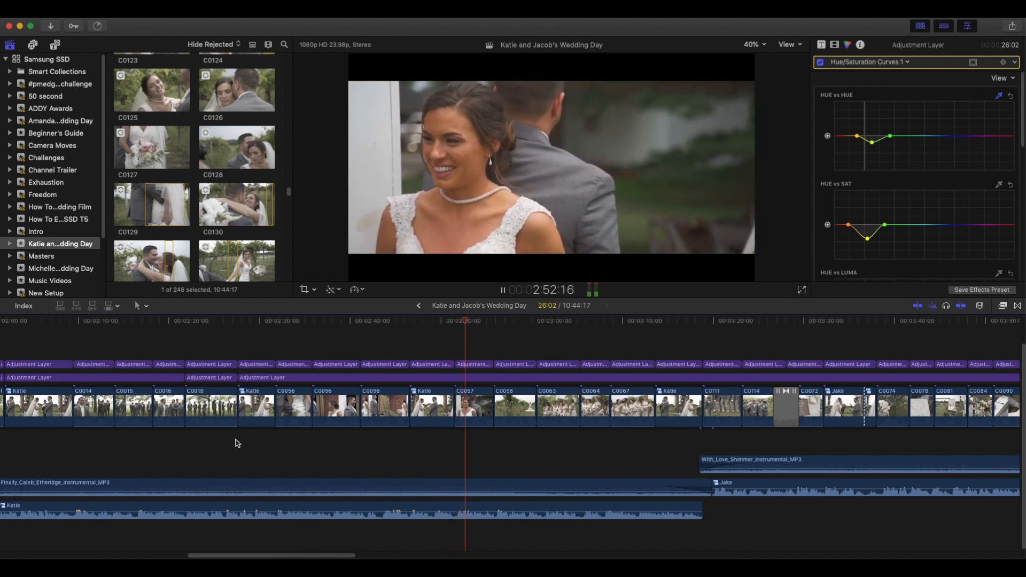
key(space)
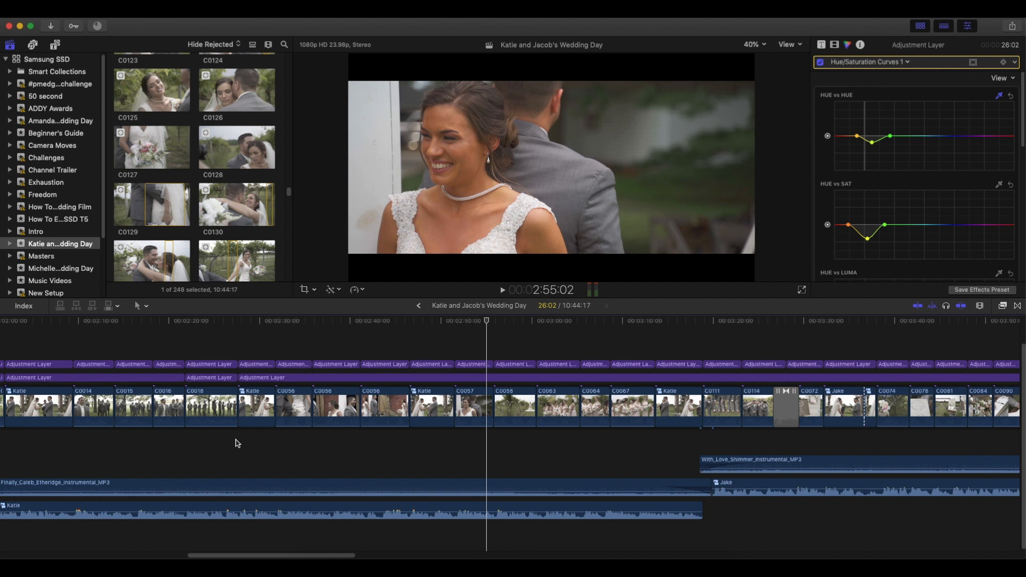
key(space)
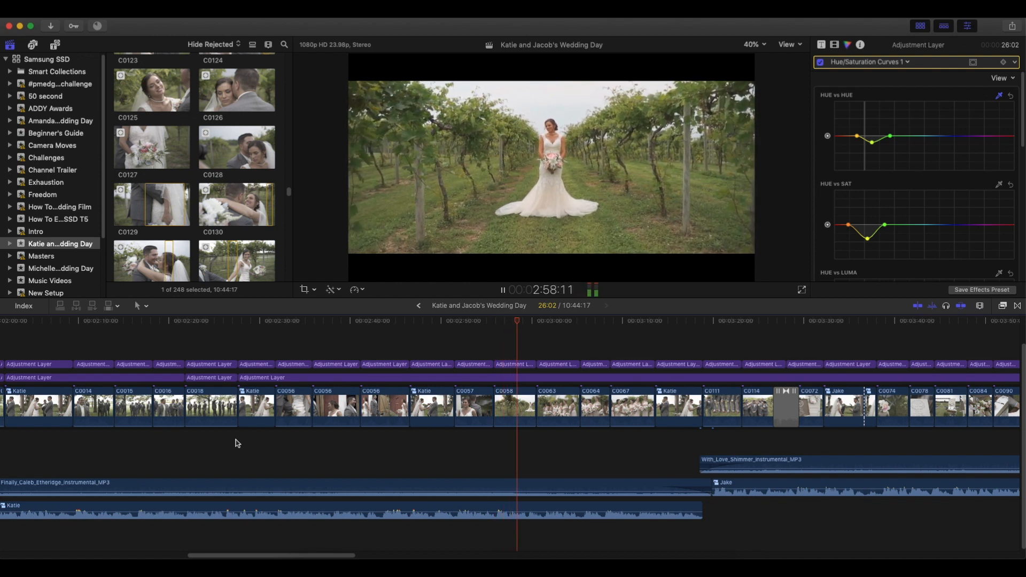
key(space)
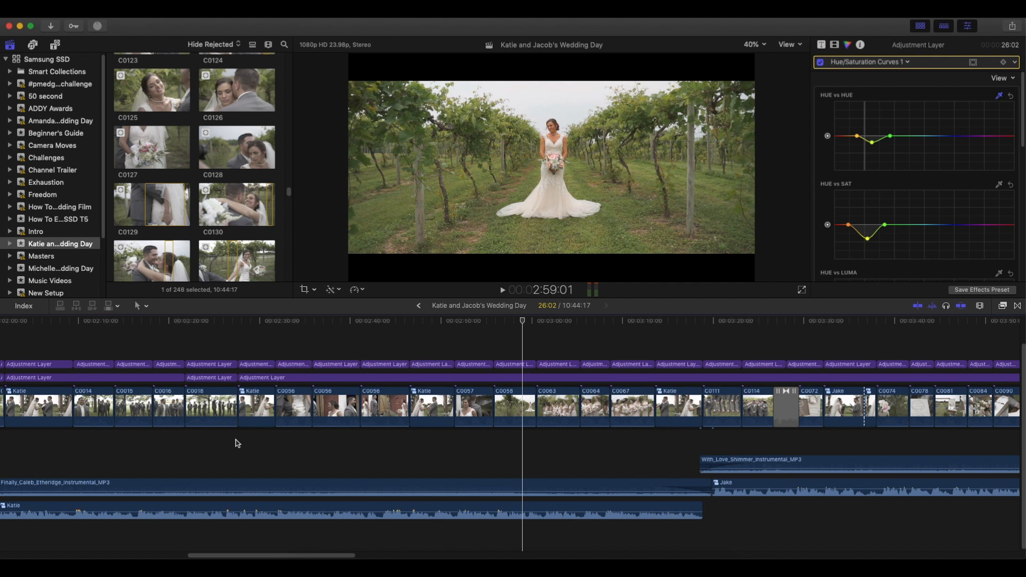
key(space)
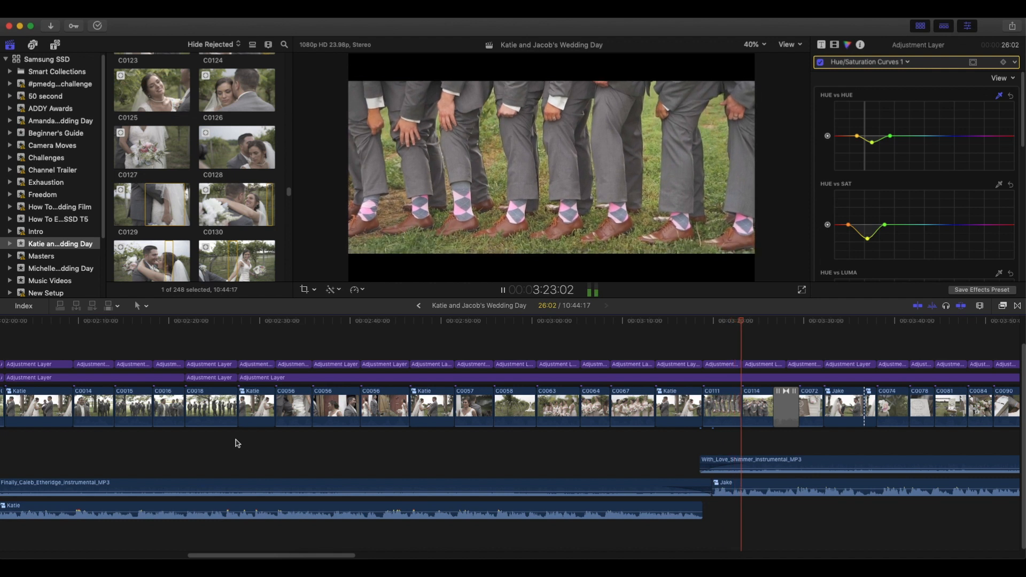
key(space)
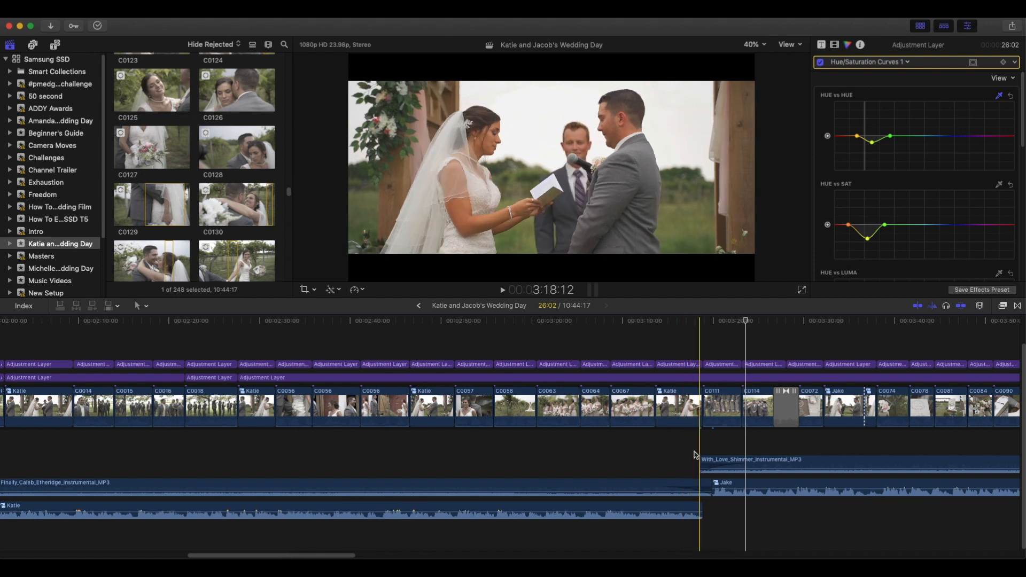
Play the With_Love_Shimmer section, pausing at the guest book signing and at the first processional clips.
drag(336, 555, 392, 555)
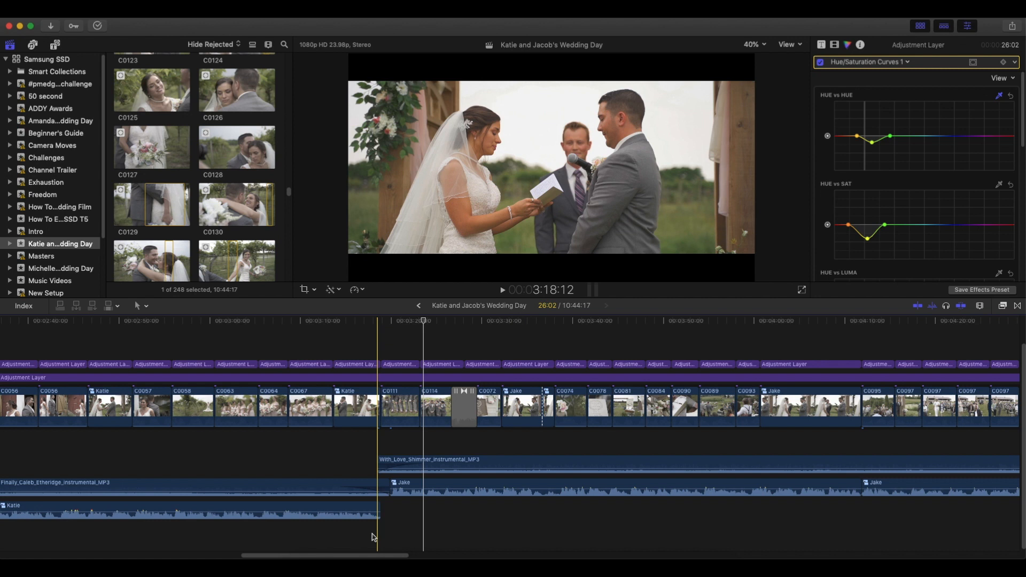
key(space)
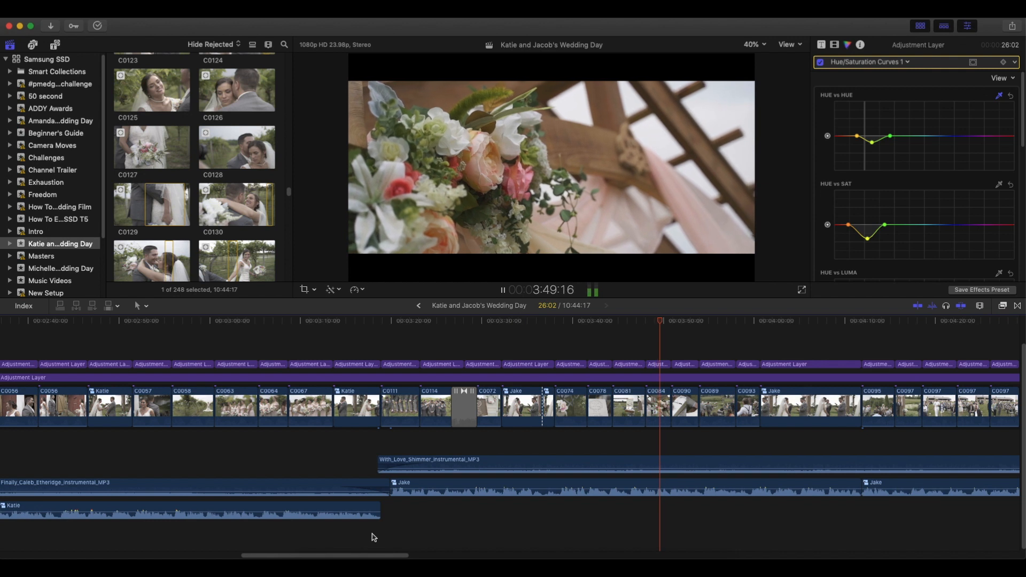
key(space)
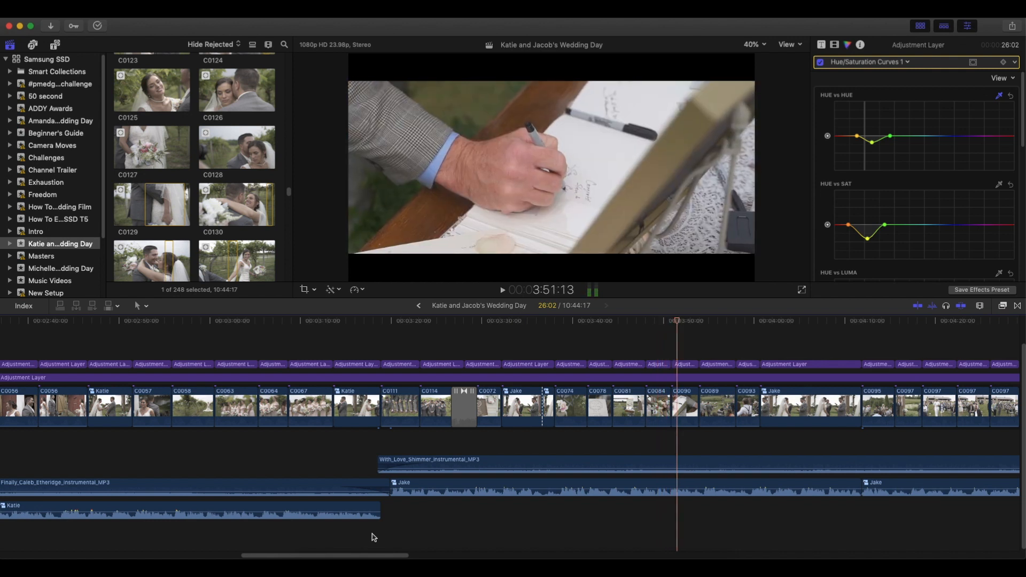
drag(394, 556, 452, 557)
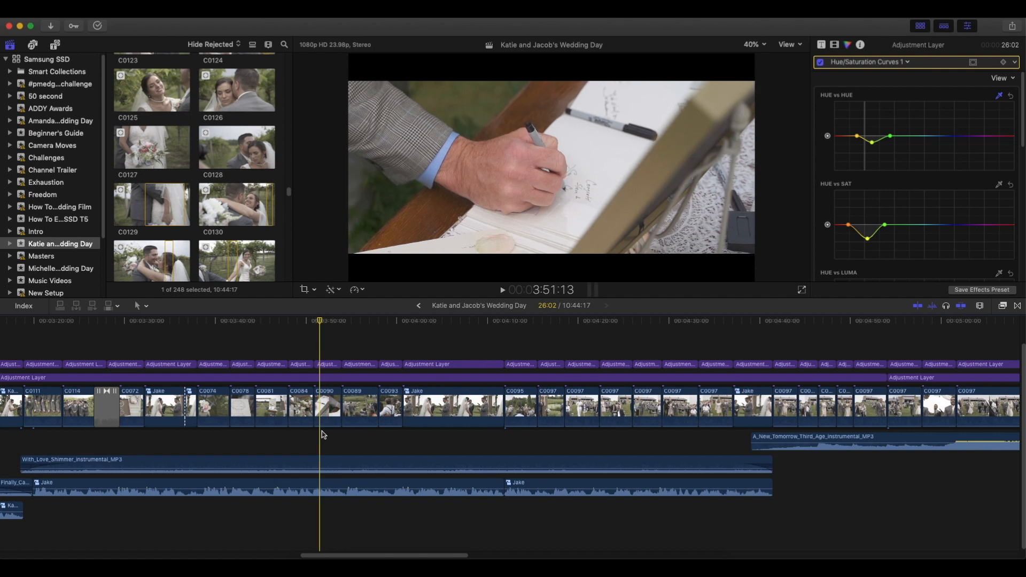
key(space)
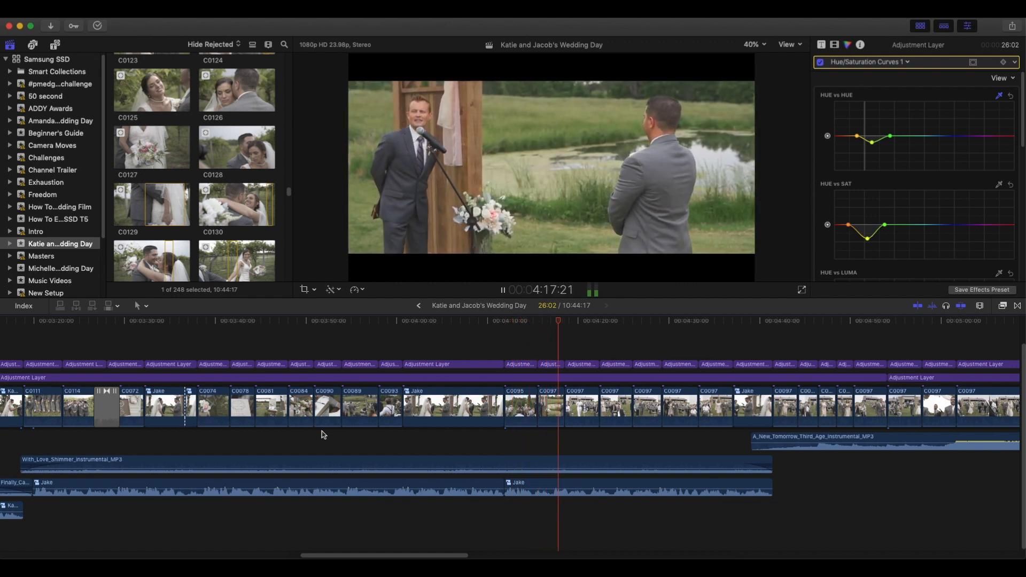
key(space)
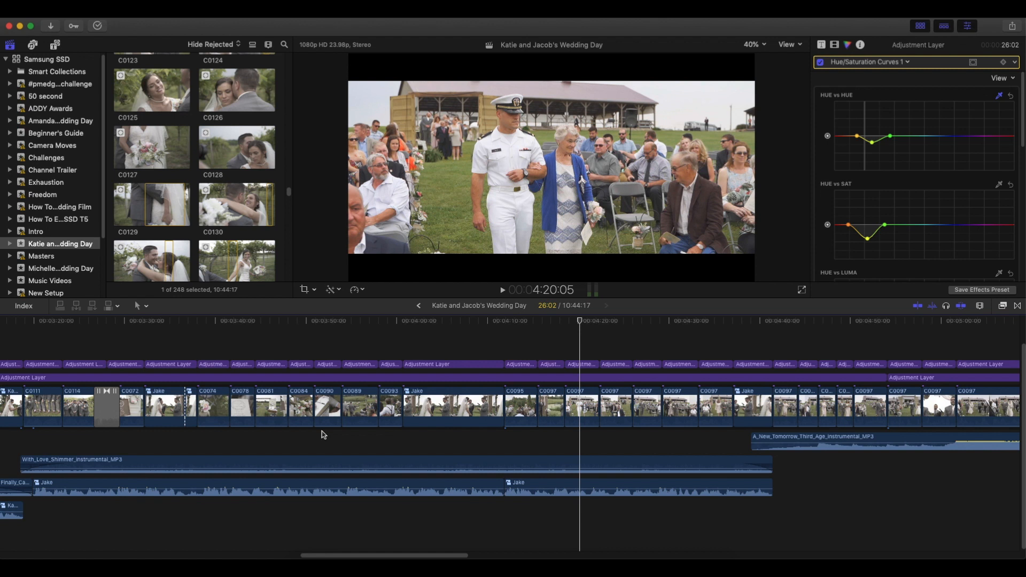
Play the processional through the music change to A_New_Tomorrow, pausing at the bridal party, the groom's close-up and the bride's arrival.
key(space)
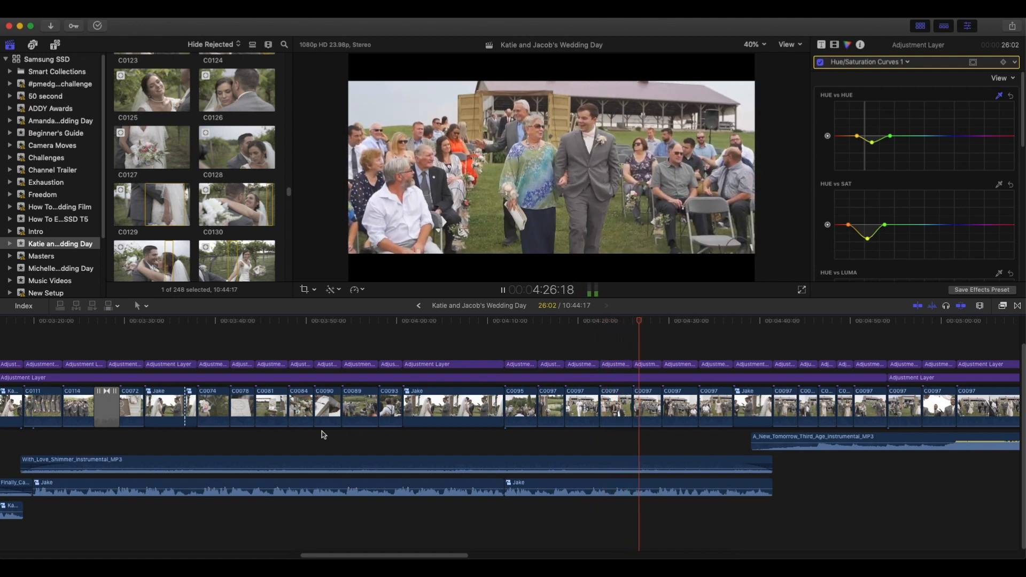
drag(401, 555, 504, 556)
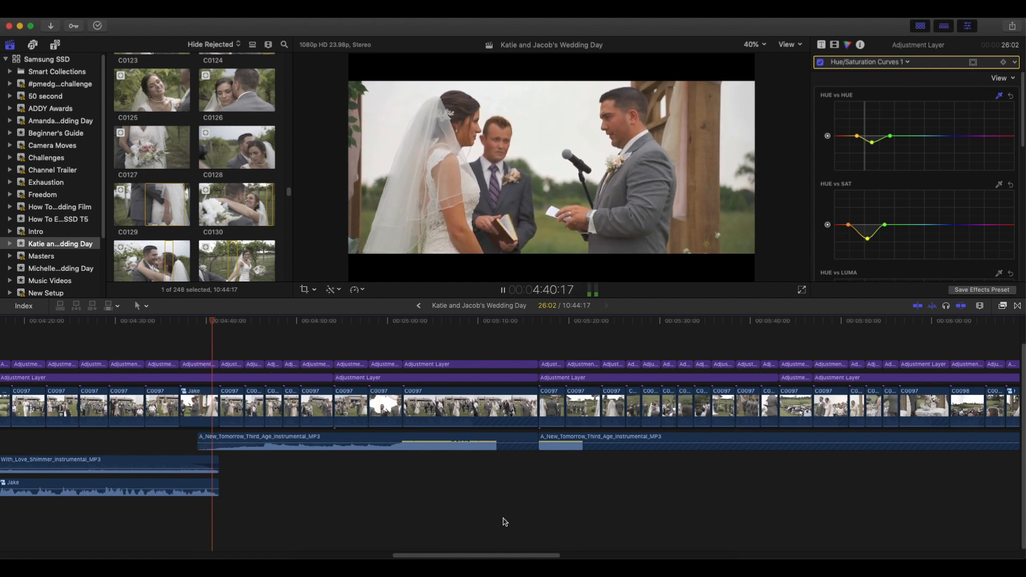
key(space)
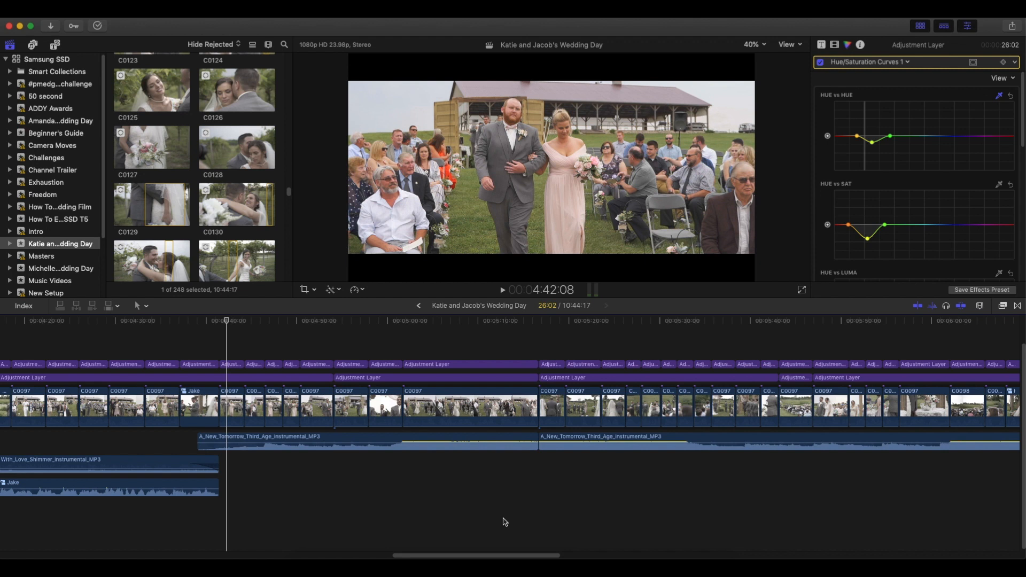
key(space)
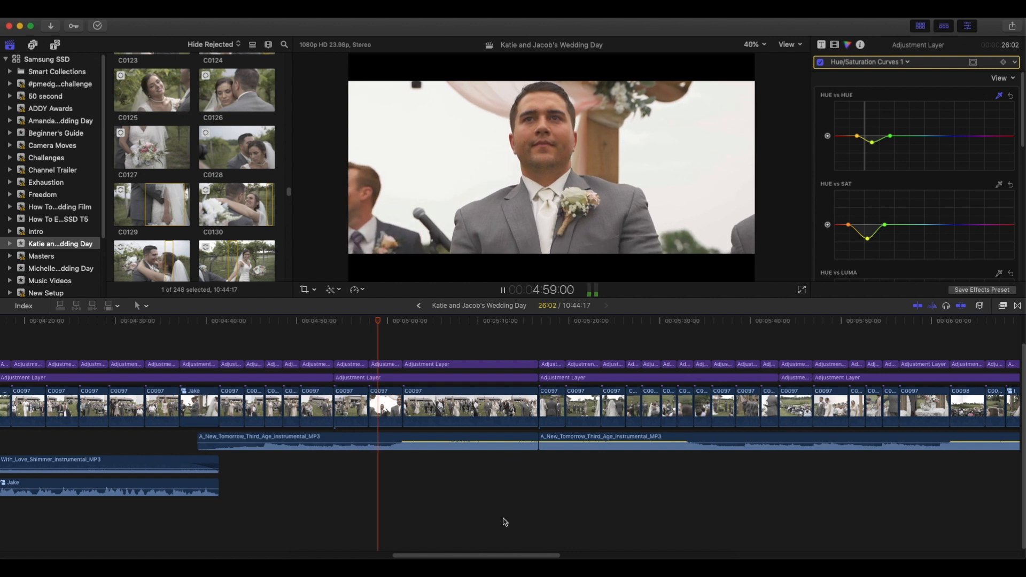
key(space)
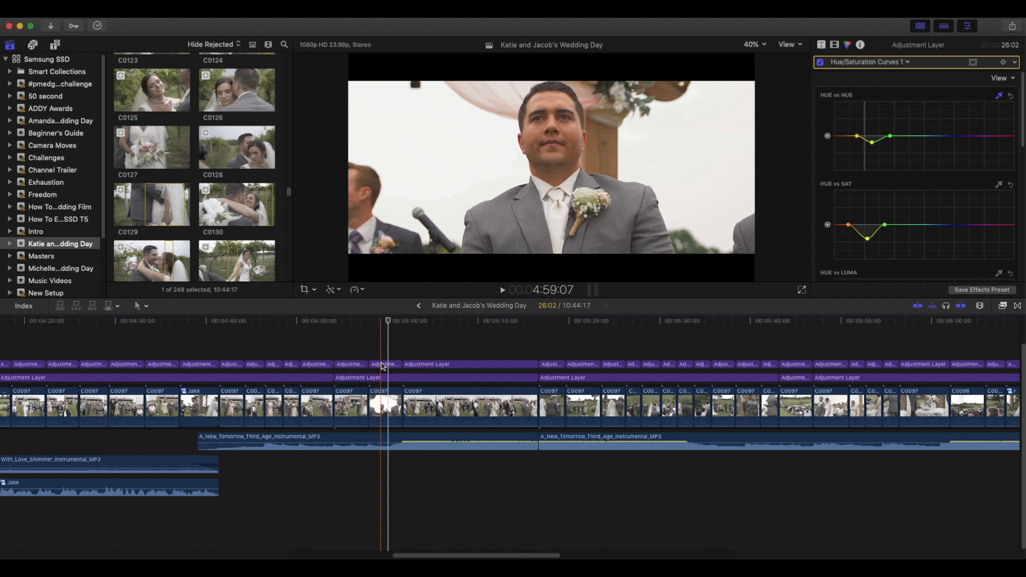
key(space)
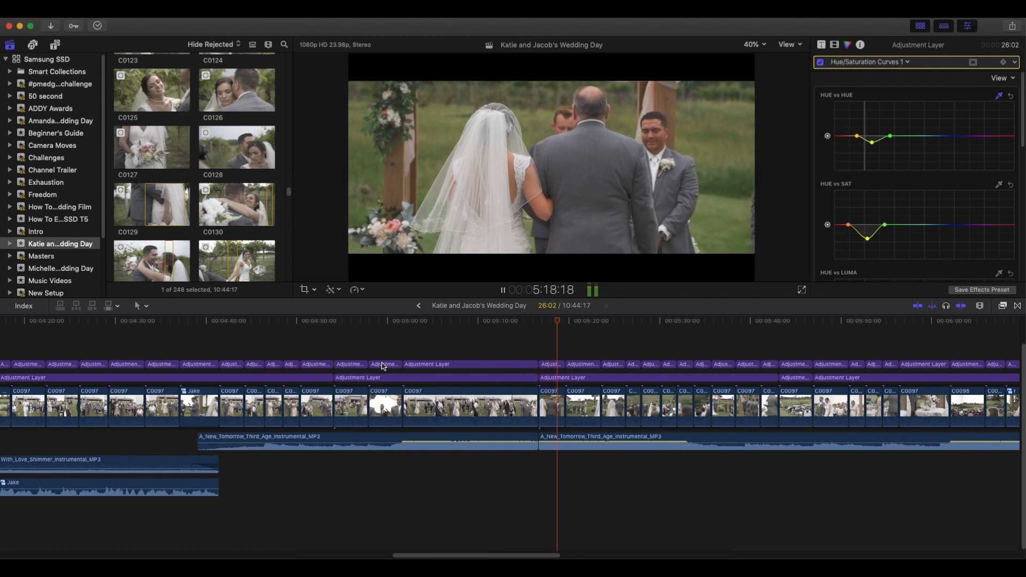
key(space)
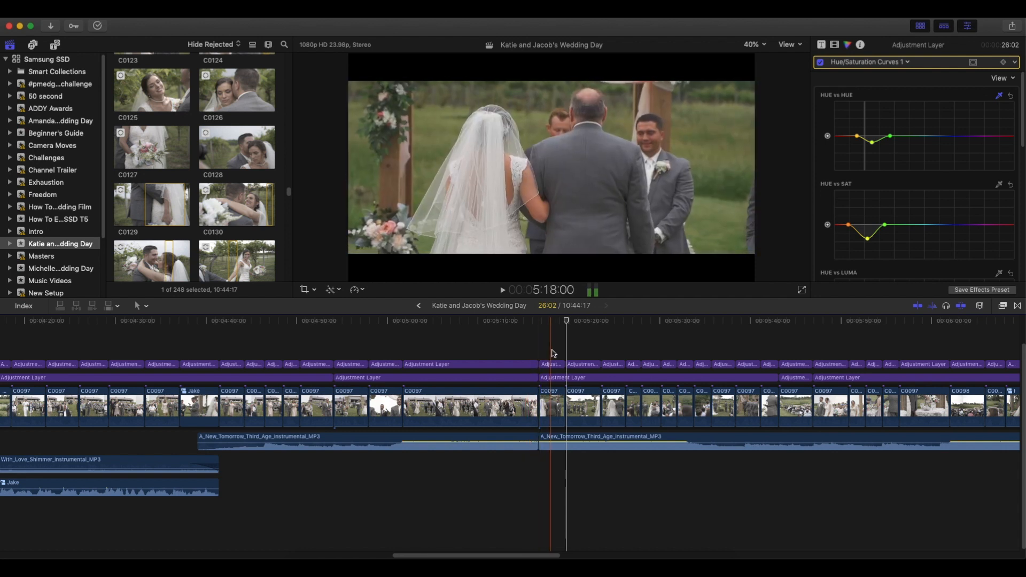
Turn off timeline snapping and play the clip of the bride embracing her father at the altar.
key(n)
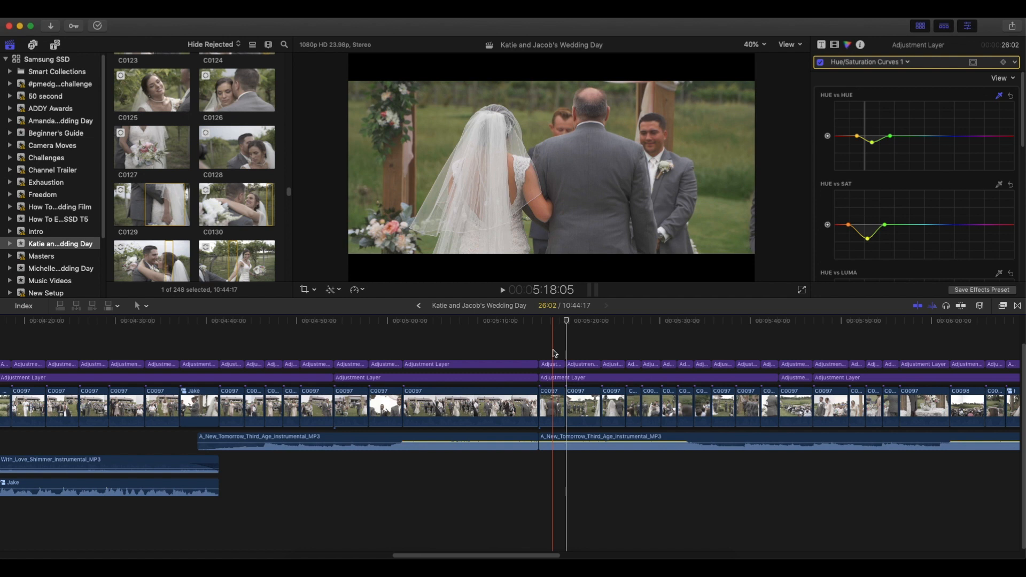
key(space)
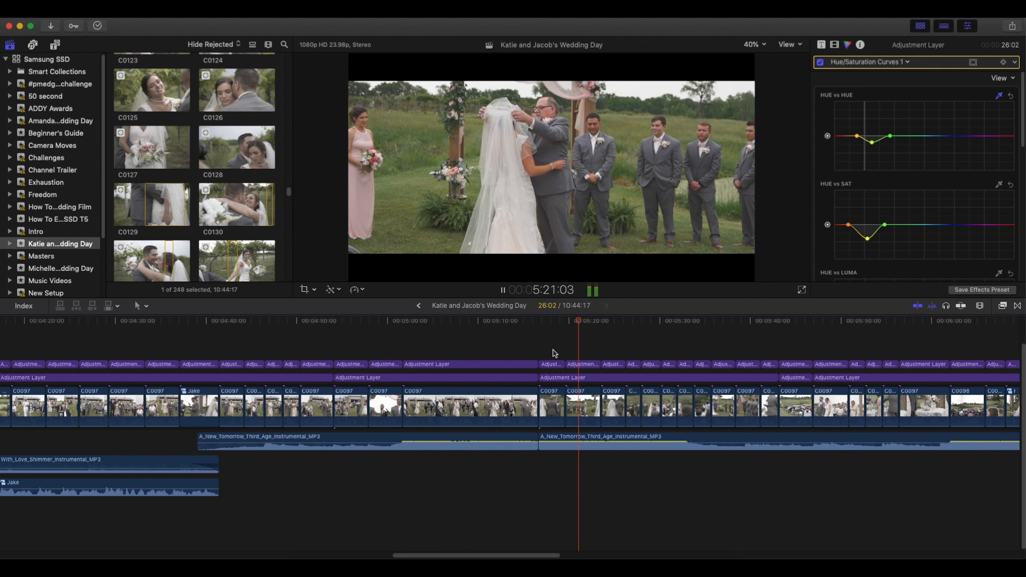
key(space)
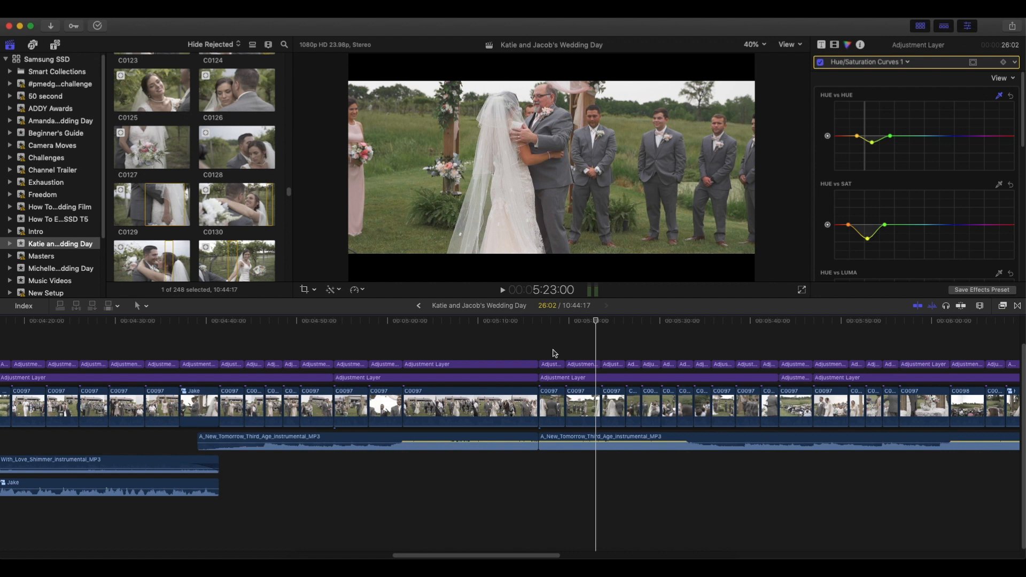
Play the ceremony from the father's embrace past the wide crowd clip C0098, pausing at the couple under the arch and the wide aisle shot.
key(space)
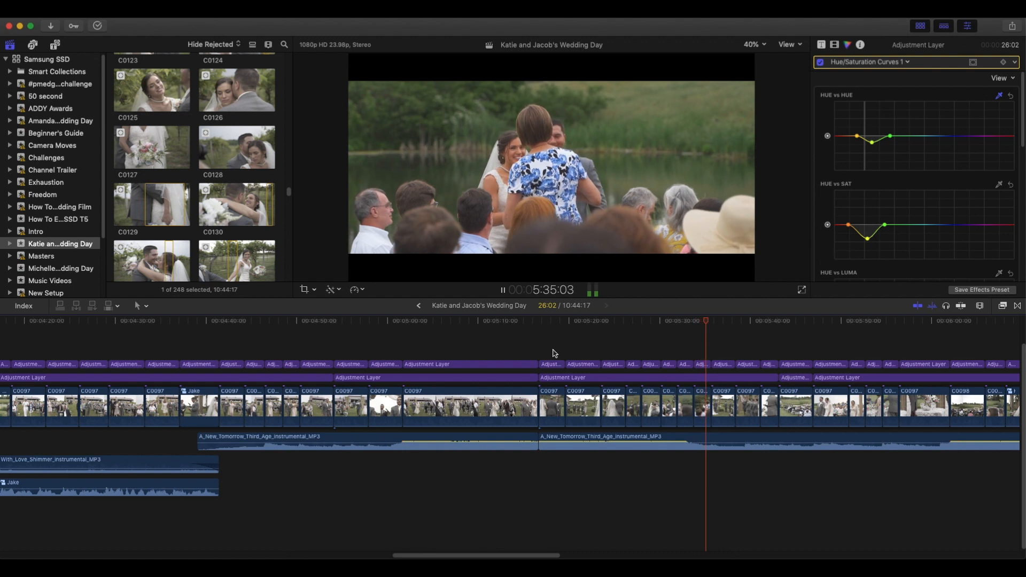
key(space)
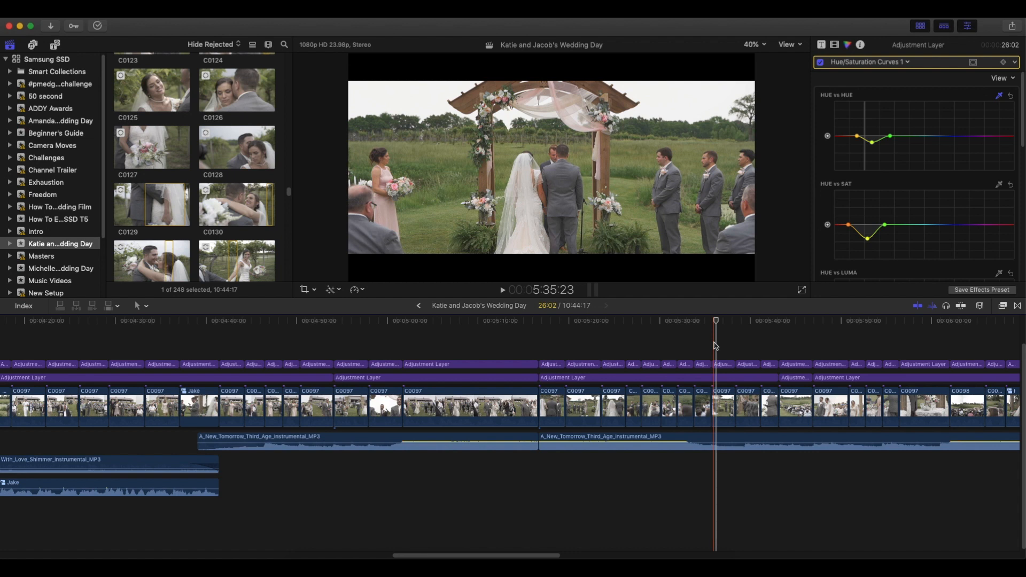
key(space)
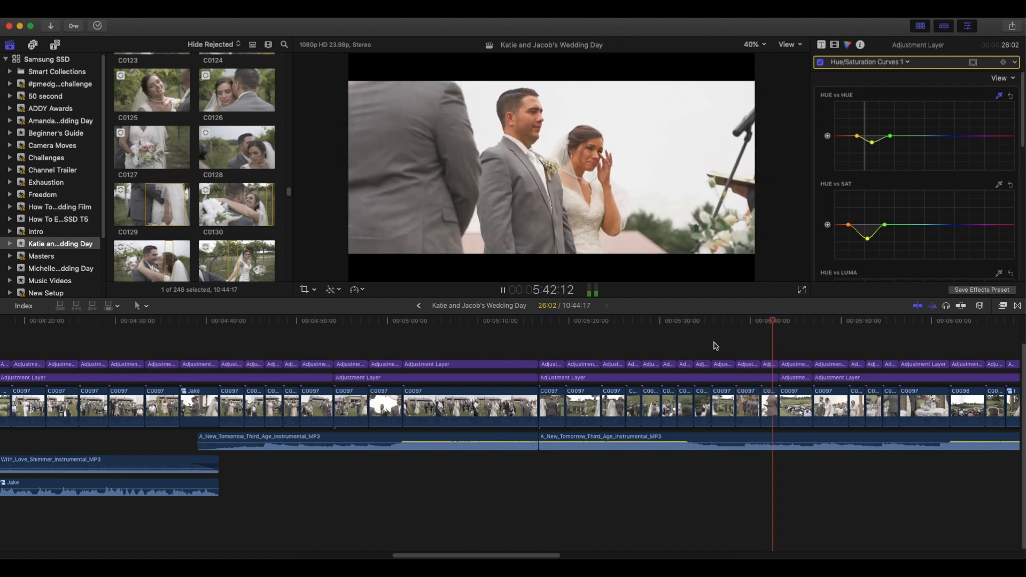
key(space)
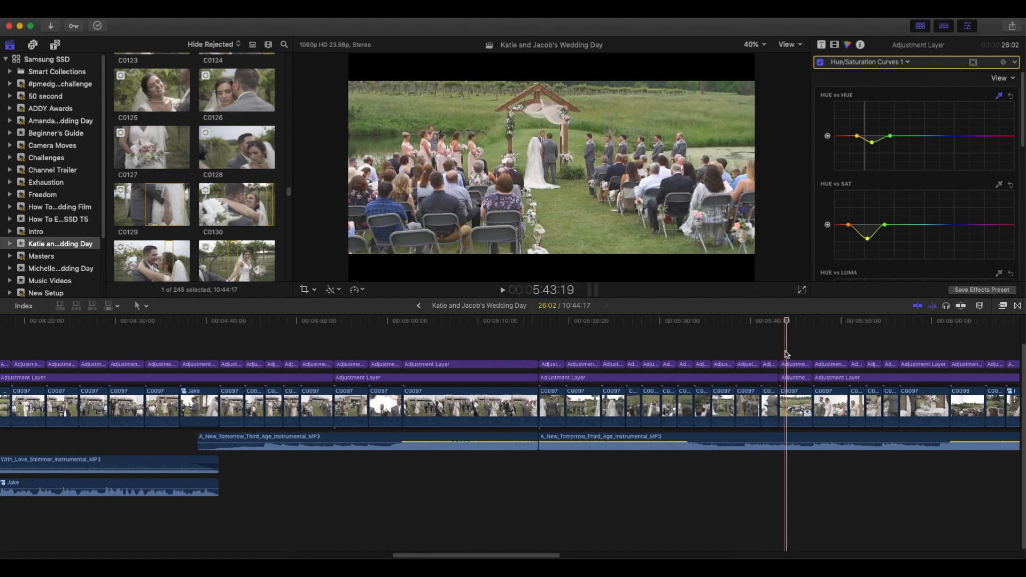
key(space)
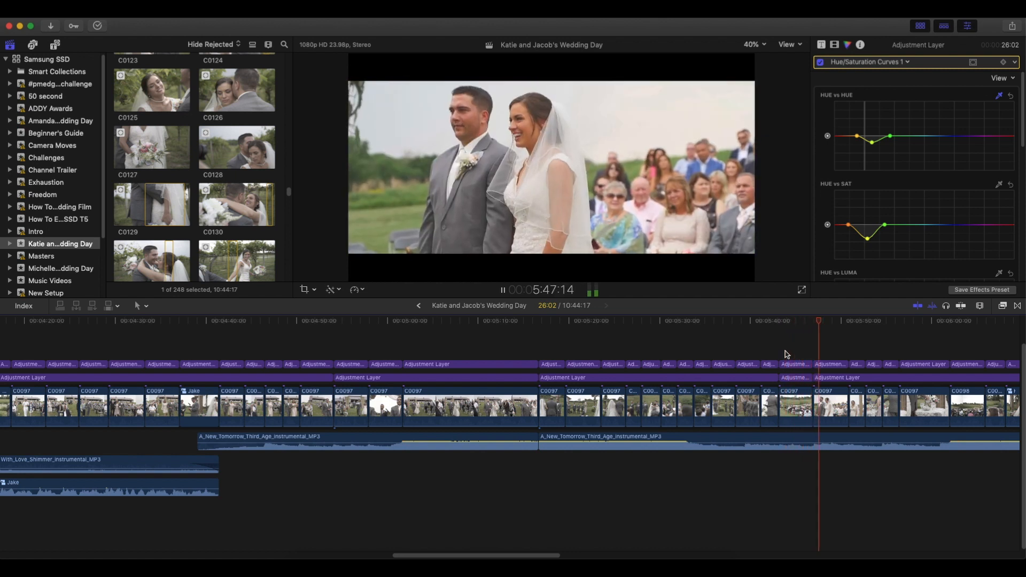
key(space)
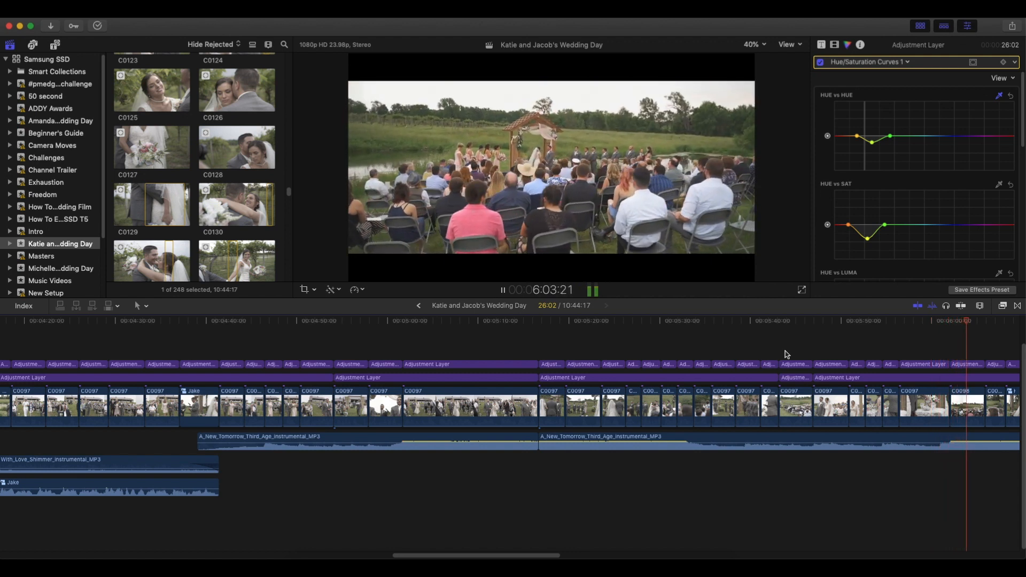
key(space)
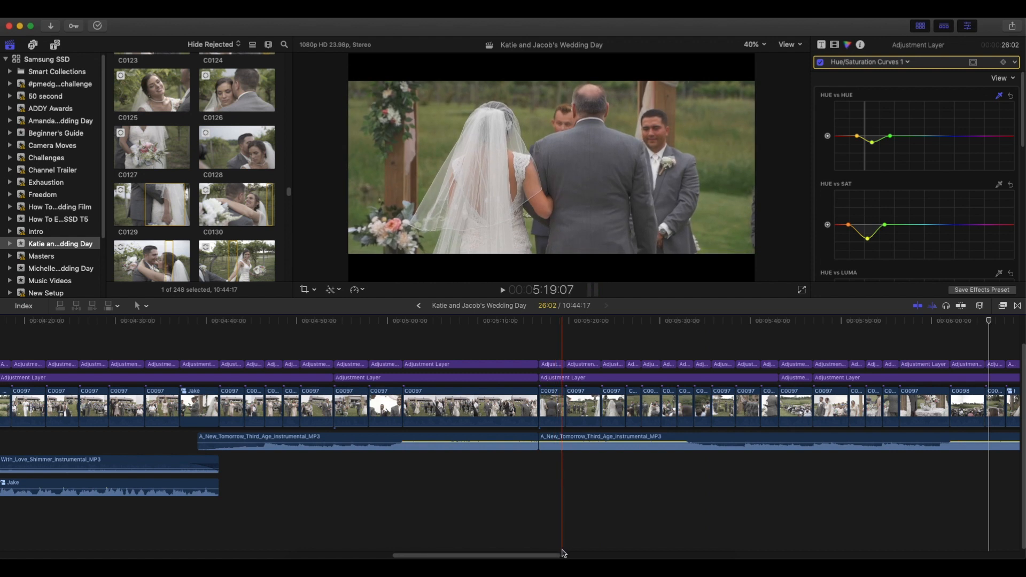
Play the rest of the ceremony to the end of vineyard clip C0108, pausing at the bridal party walking in C0102.
scroll(588, 555, right, 5)
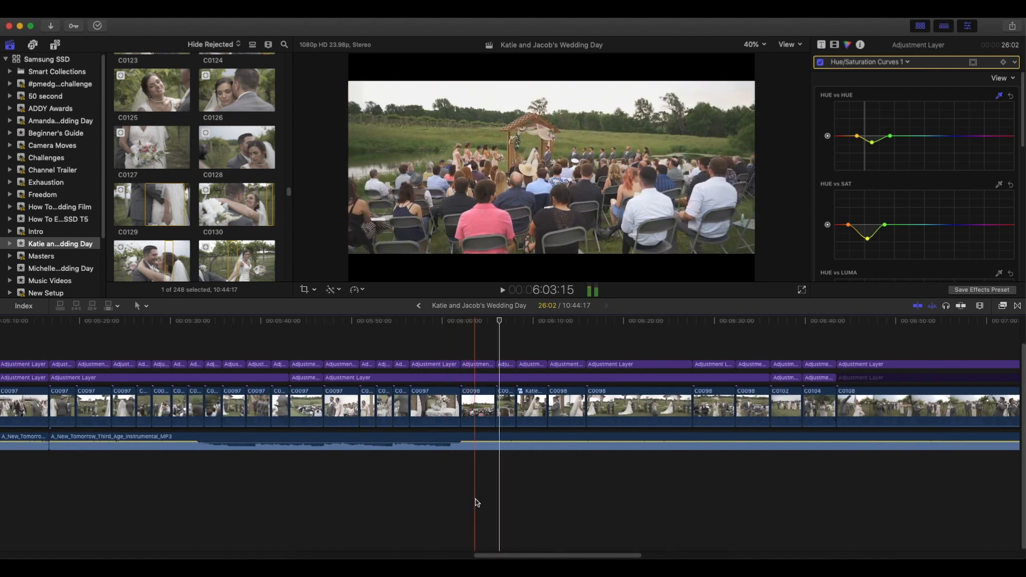
key(space)
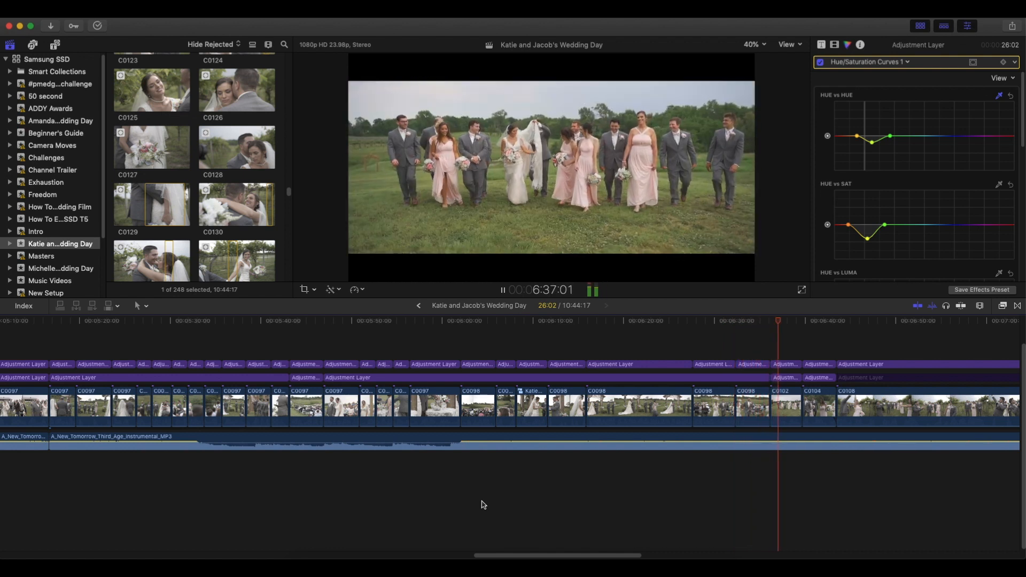
key(space)
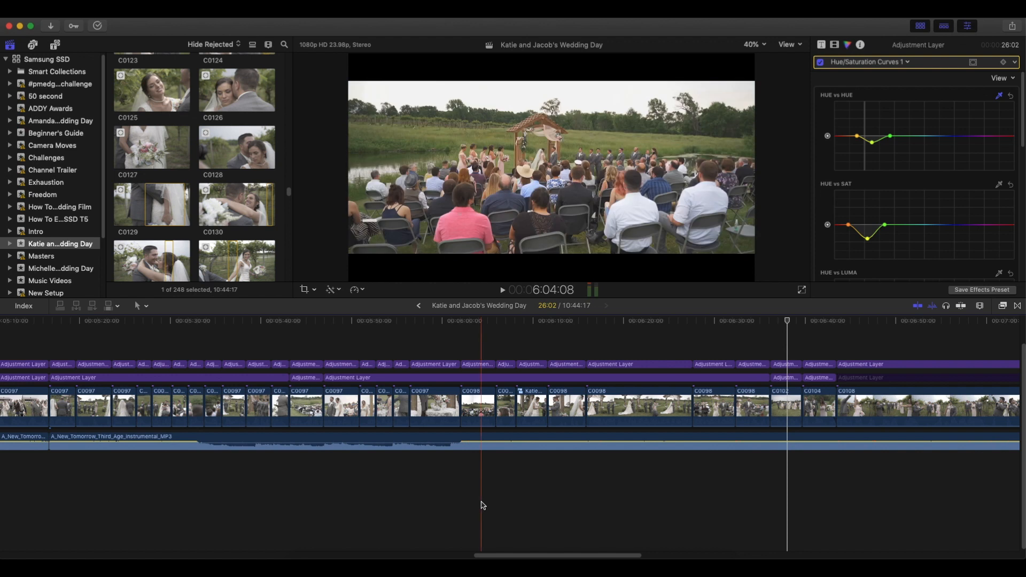
drag(581, 555, 618, 558)
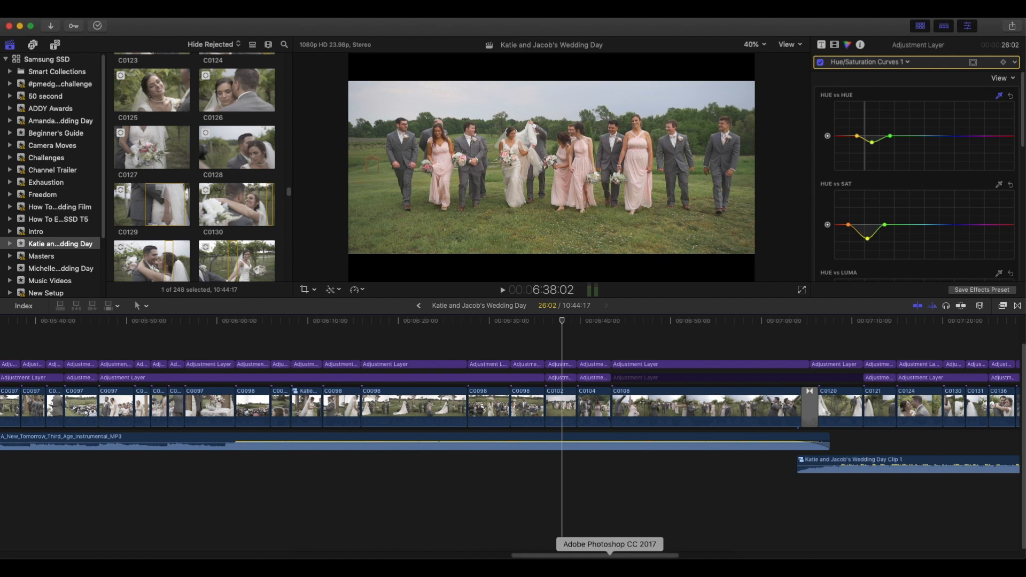
key(space)
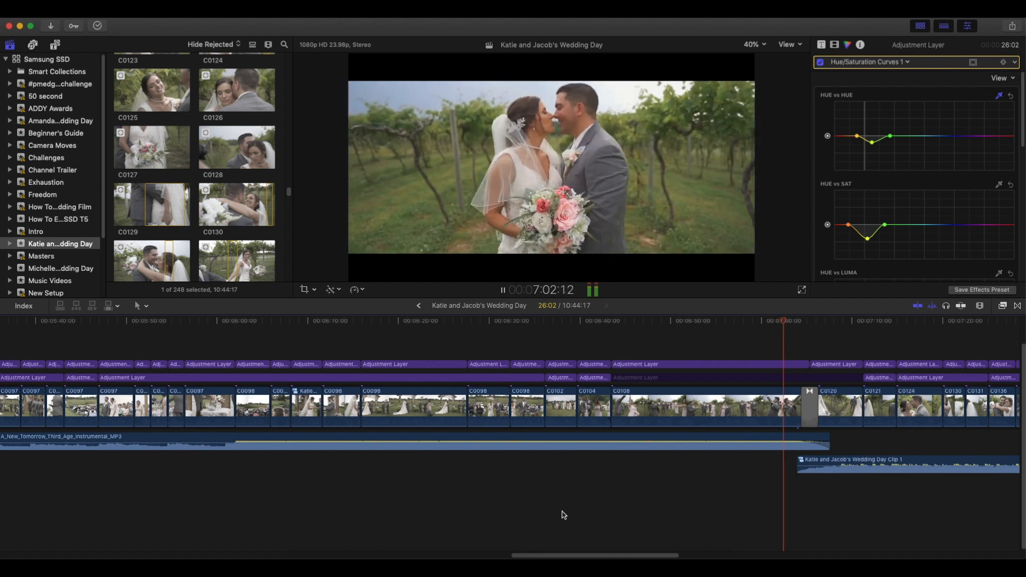
key(space)
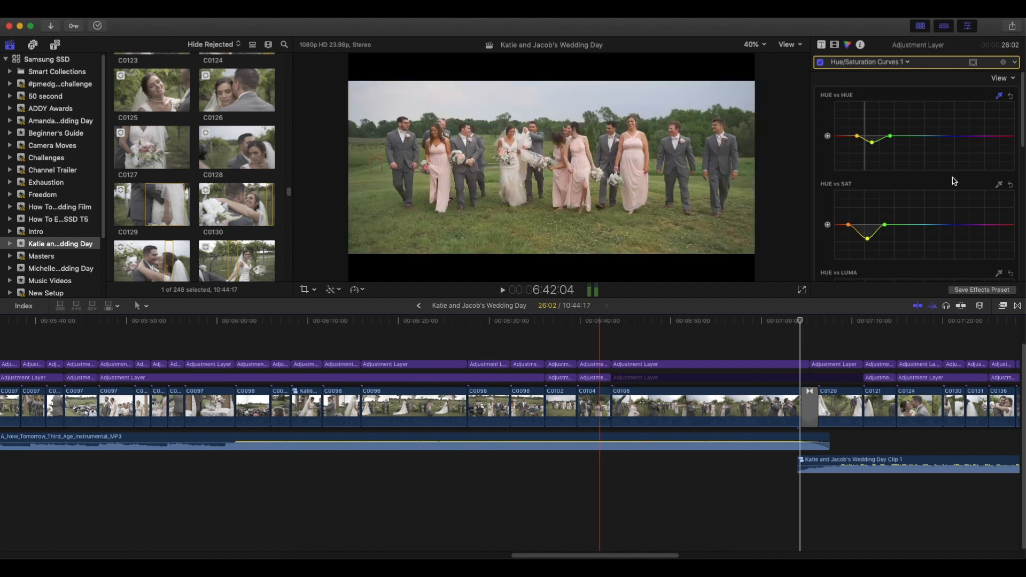
Toggle the disabled adjustment layer above clip C0108 on and off to compare its grade, and briefly play into the following transition.
click(658, 381)
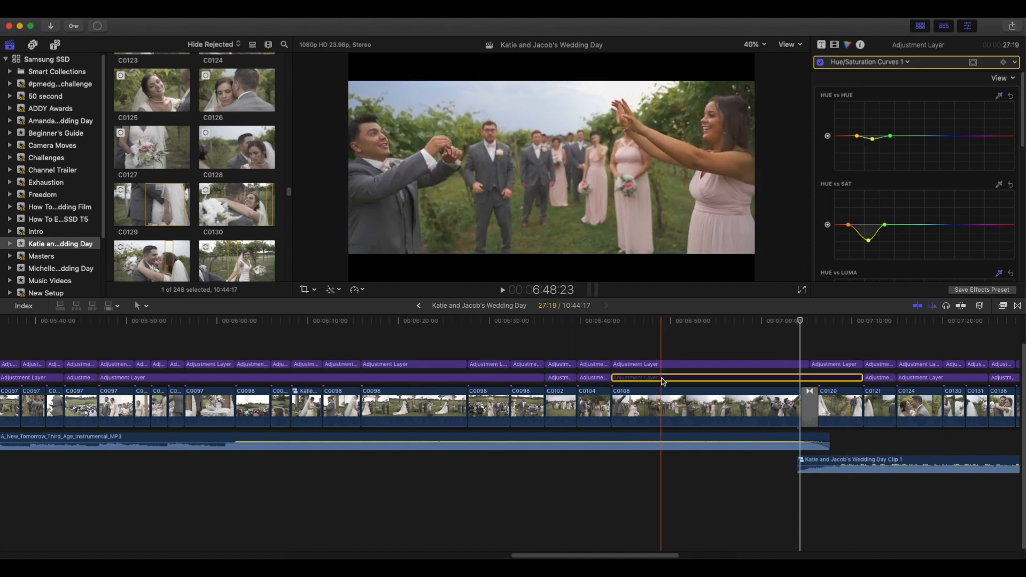
key(v)
key(v)
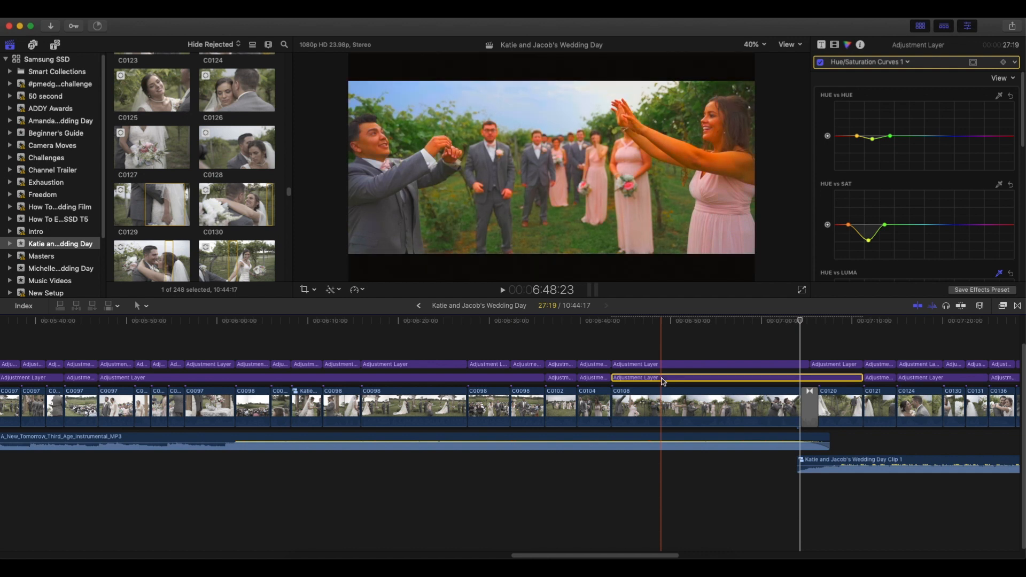
key(v)
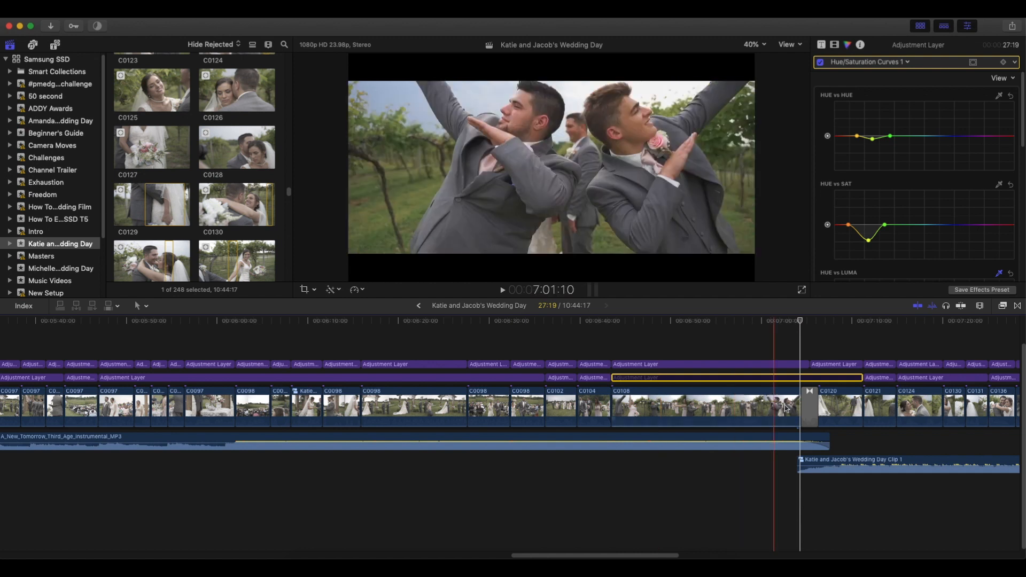
key(space)
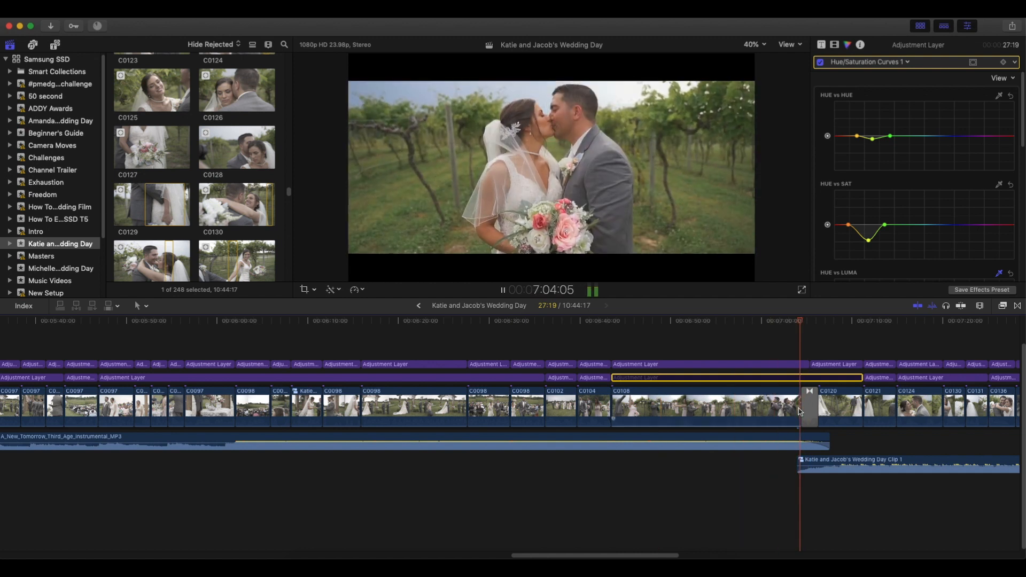
key(space)
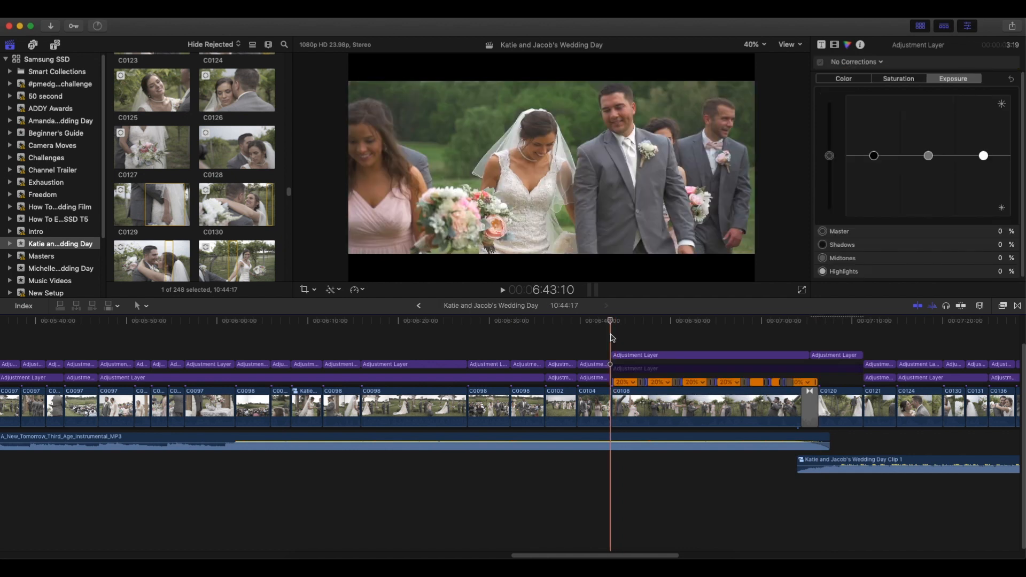
Mark a short range near the start of clip C0108 and examine the speed ramps between its 20% slow-motion segments.
click(640, 407)
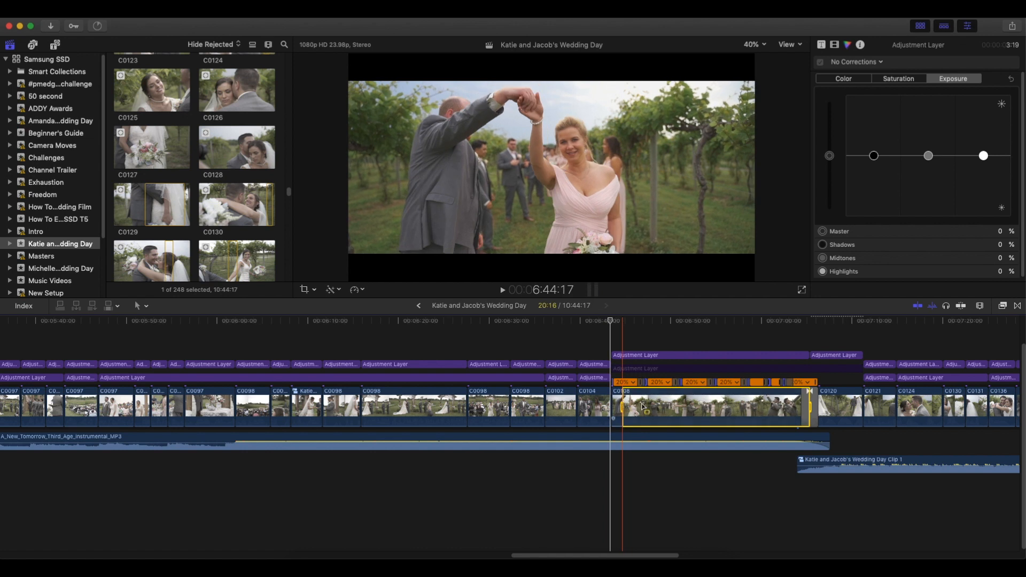
key(o)
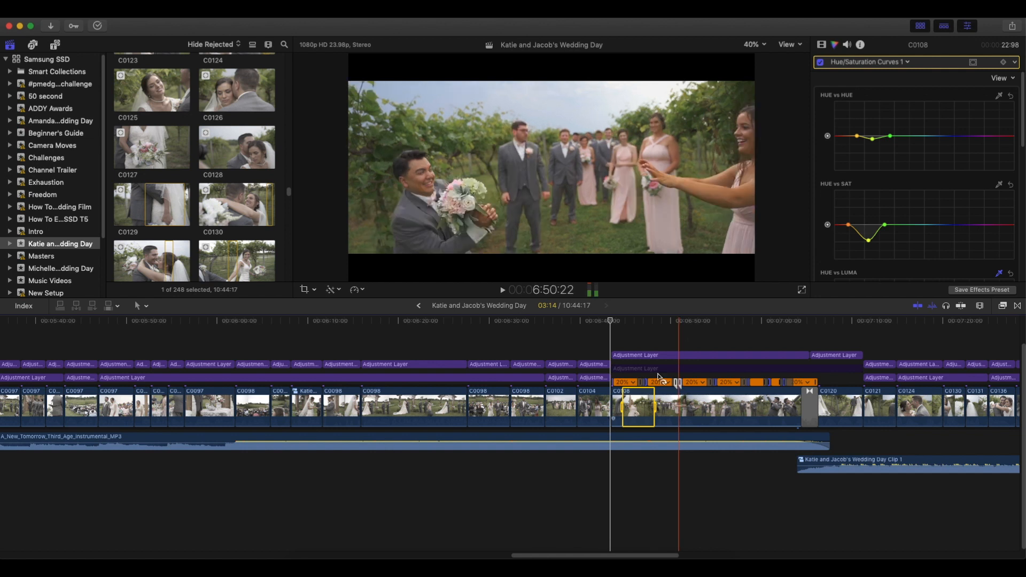
key(super+equal)
key(super+equal)
key(super+equal)
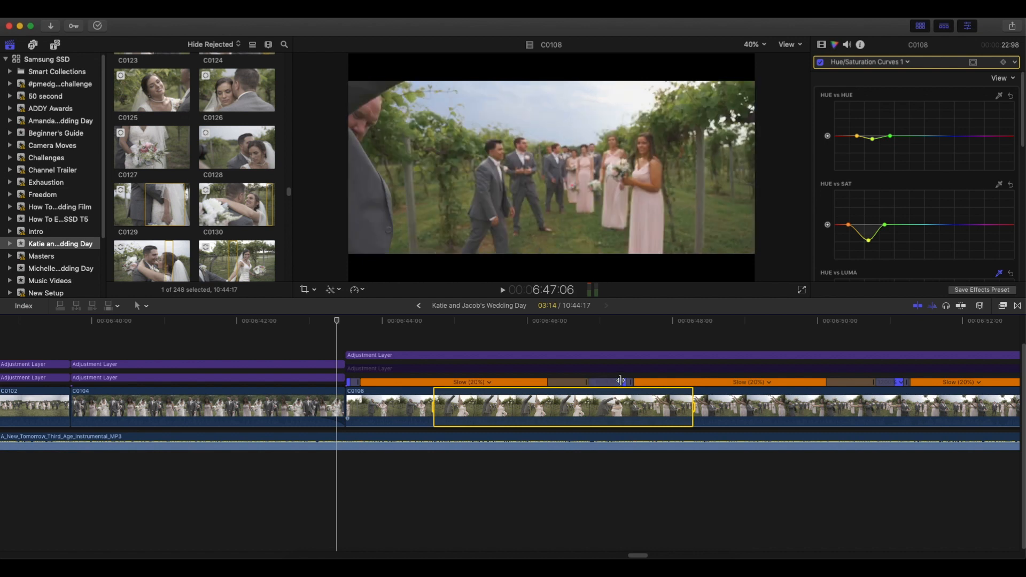
drag(898, 383, 856, 387)
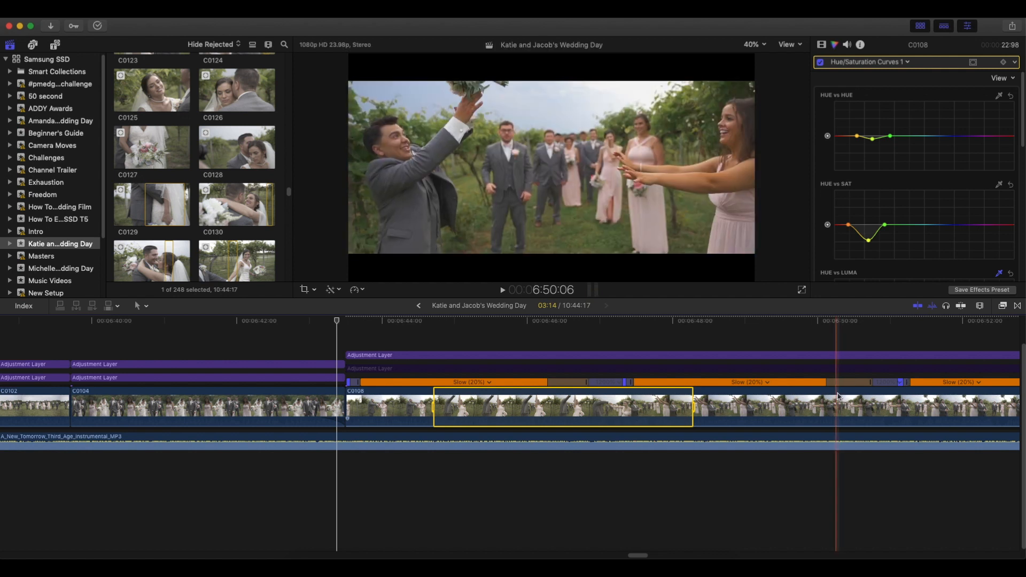
key(super+minus)
key(super+minus)
key(super+minus)
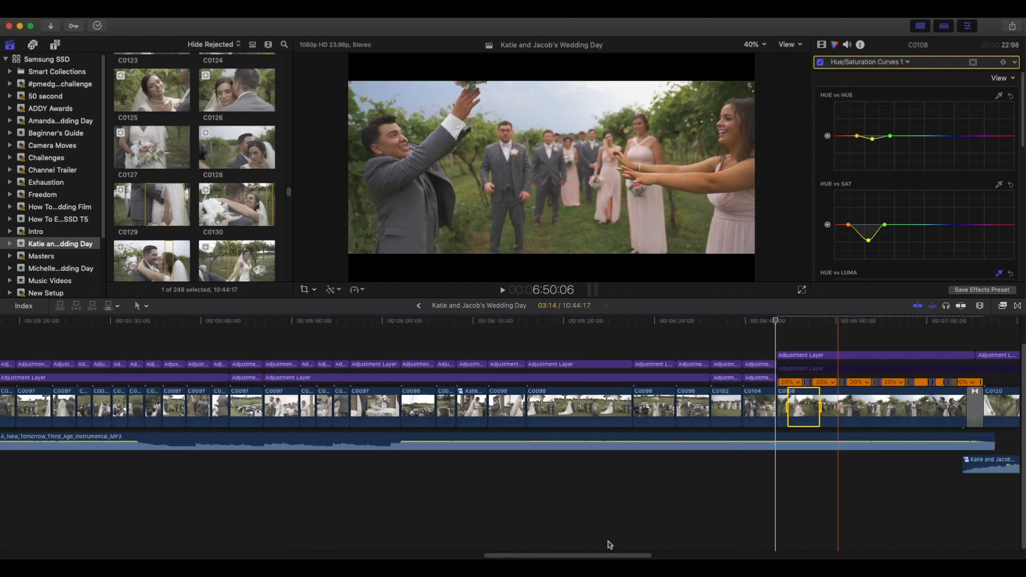
Play the couple's vineyard portraits up to the transition between C0134 and barn clip C0162, pausing at the kiss in C0124.
drag(620, 554, 691, 556)
key(space)
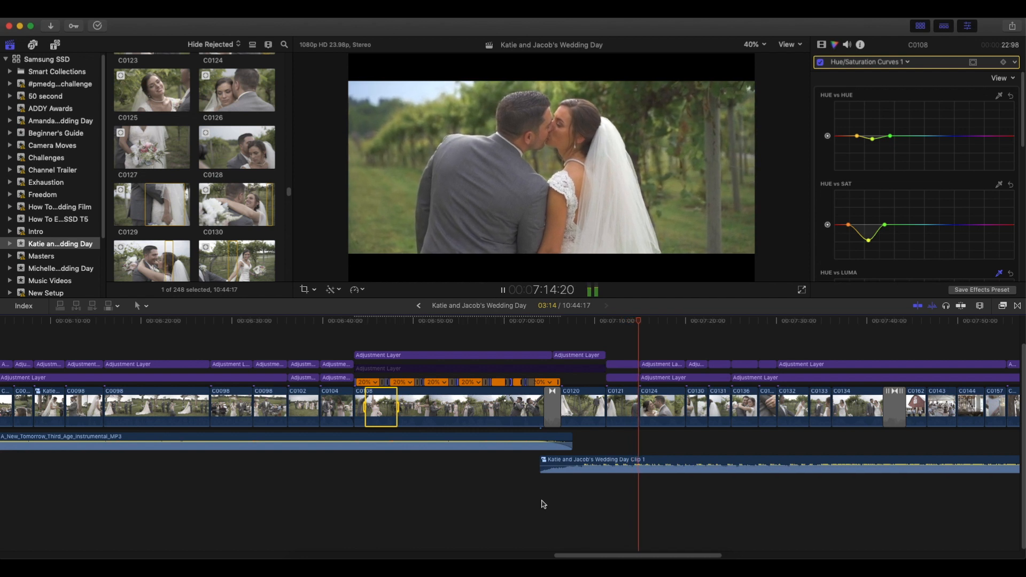
key(space)
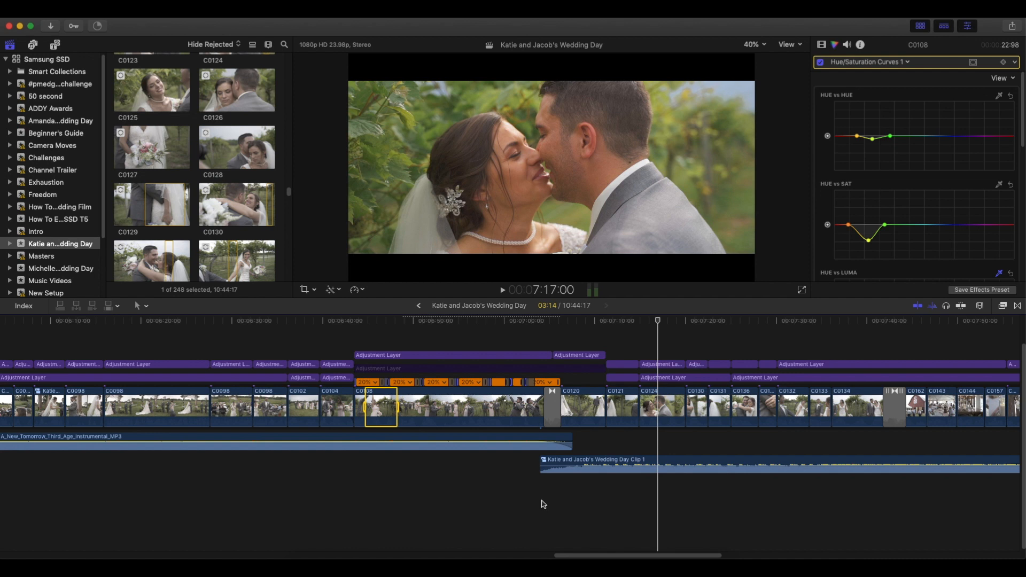
key(space)
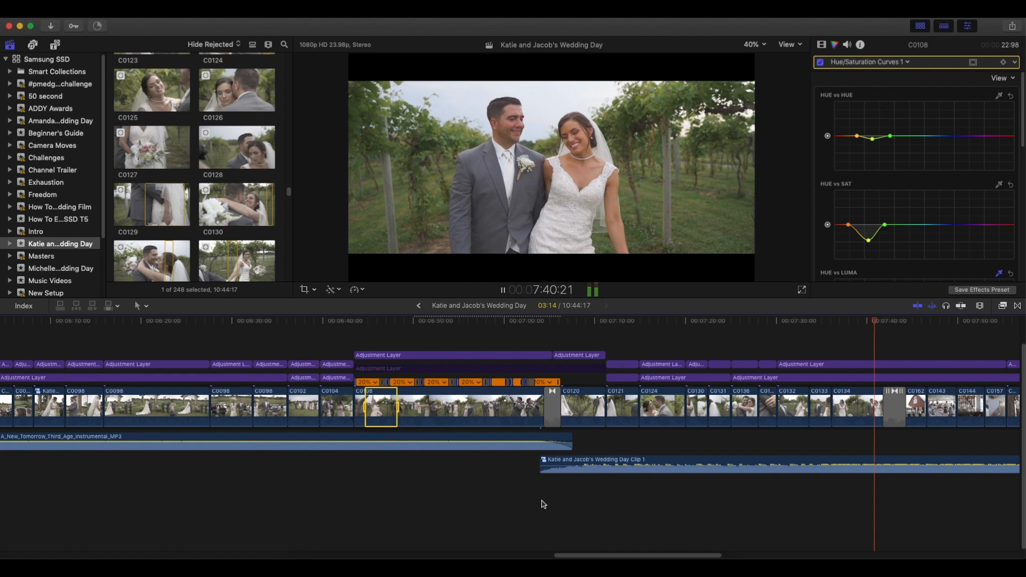
key(space)
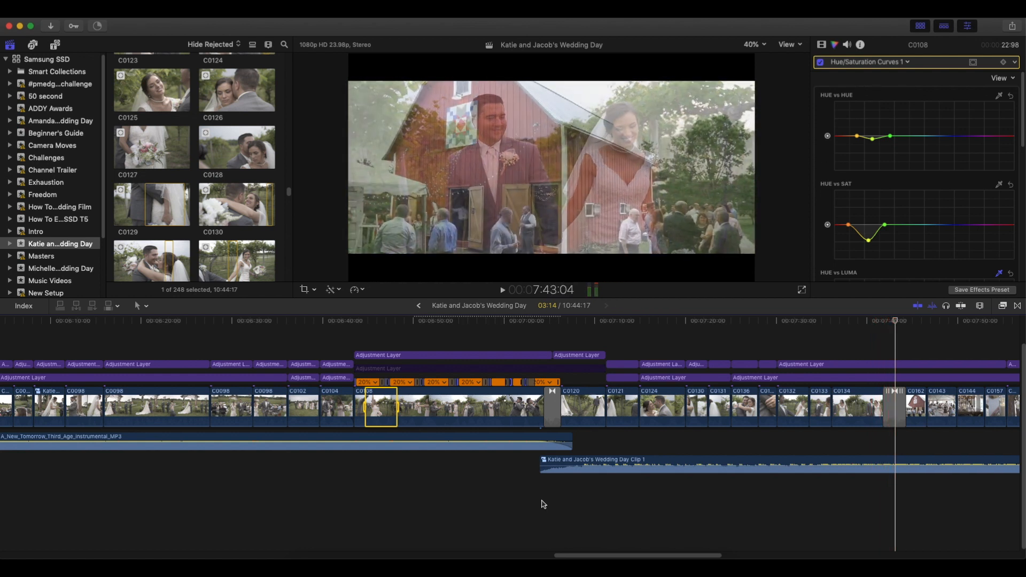
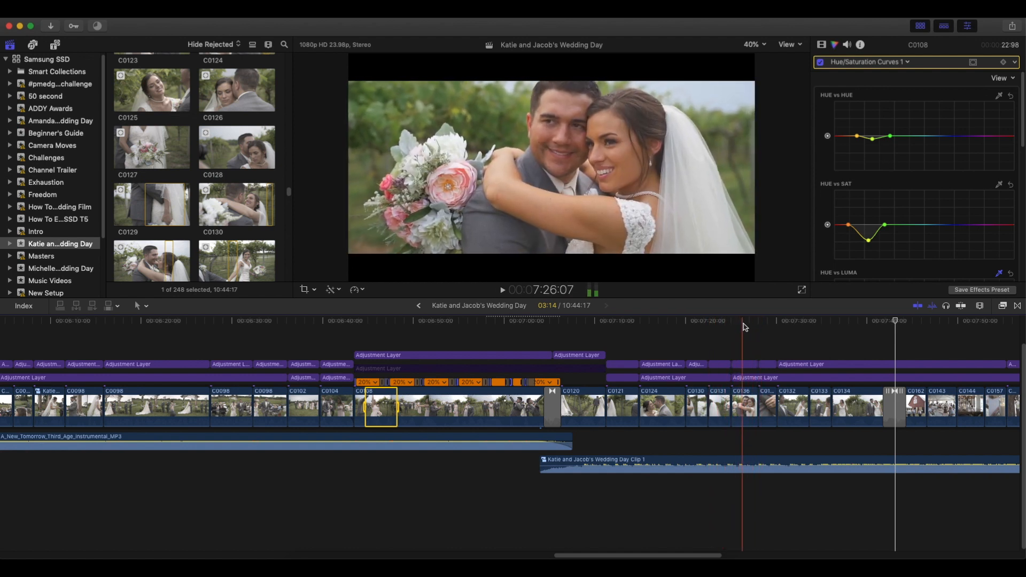
Revisit the couple's embrace in C0136 and play the end of C0134 into the transition toward barn clip C0162.
click(742, 330)
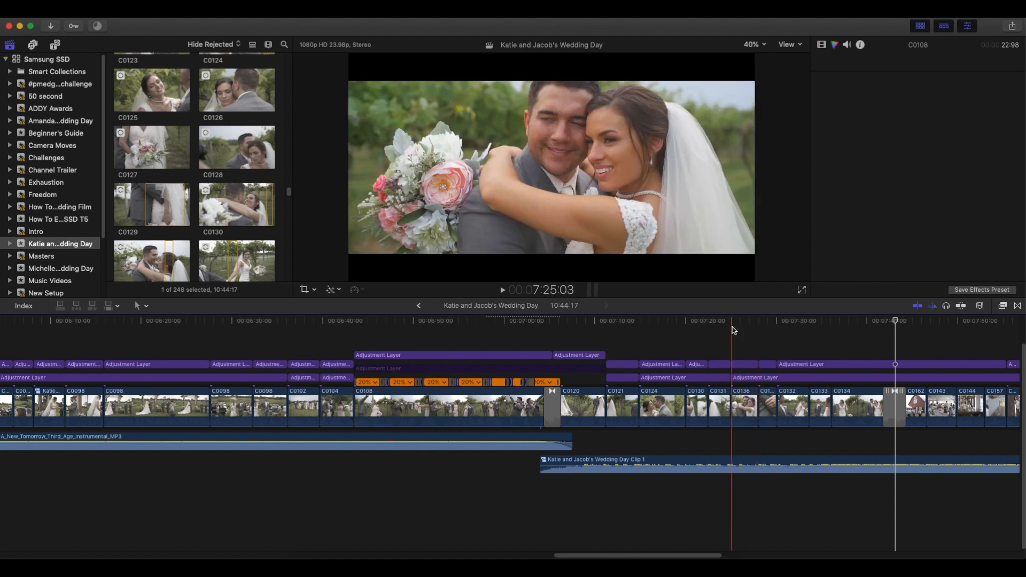
click(742, 323)
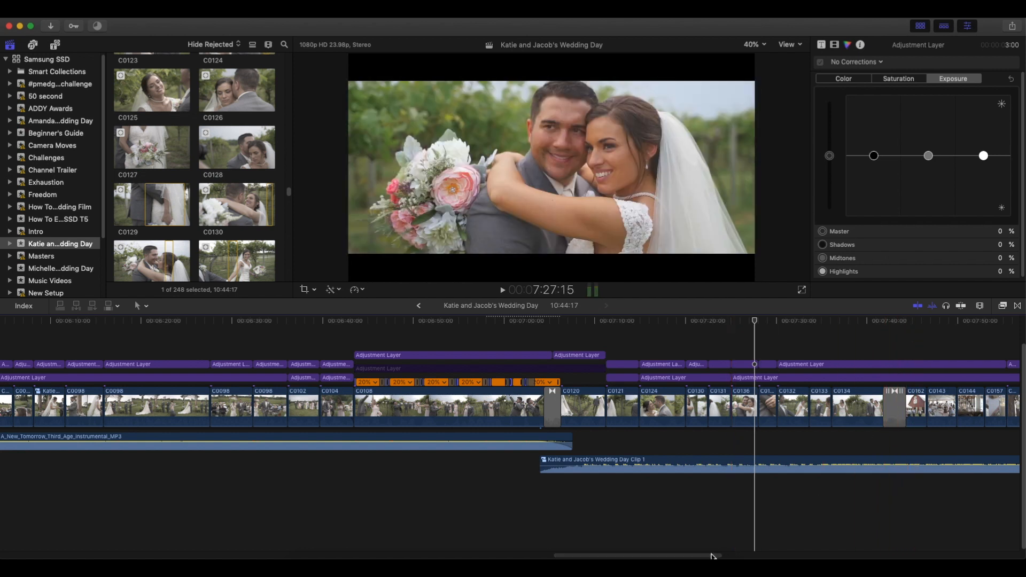
scroll(759, 548, right, 10)
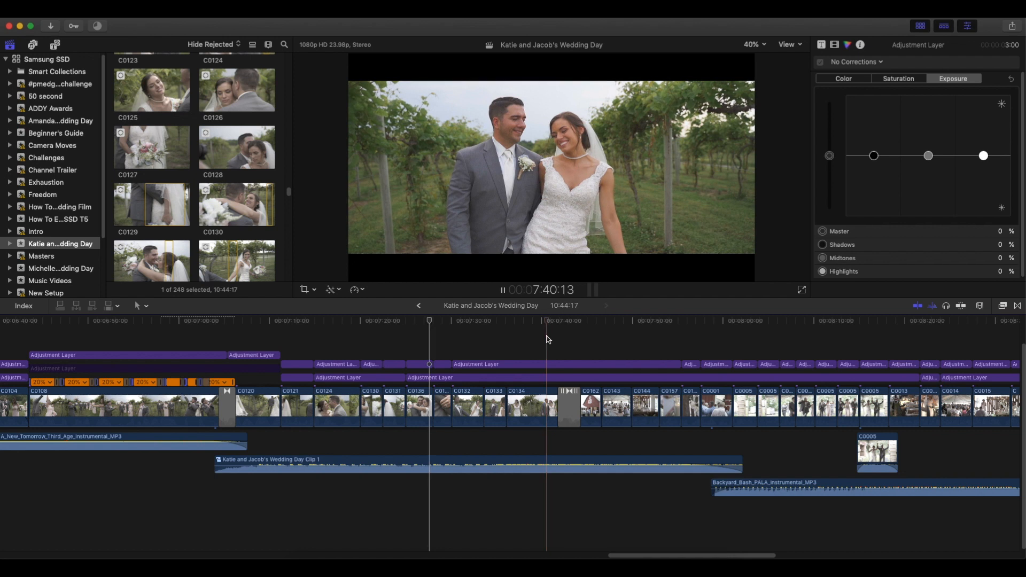
key(space)
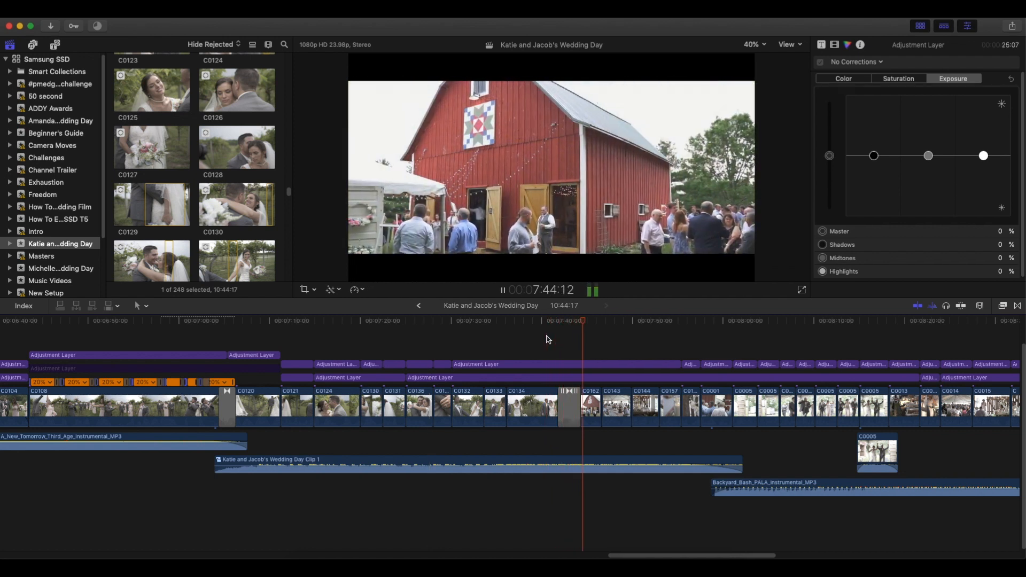
key(space)
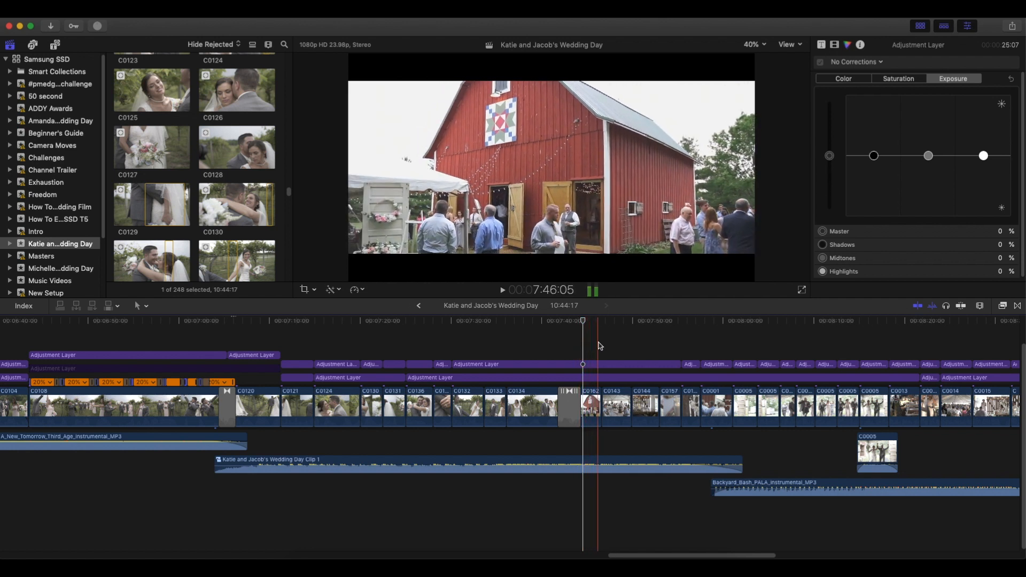
Play the reception from barn clip C0162 through the Backyard_Bash music change at C0001 to the entrances in C0005.
key(space)
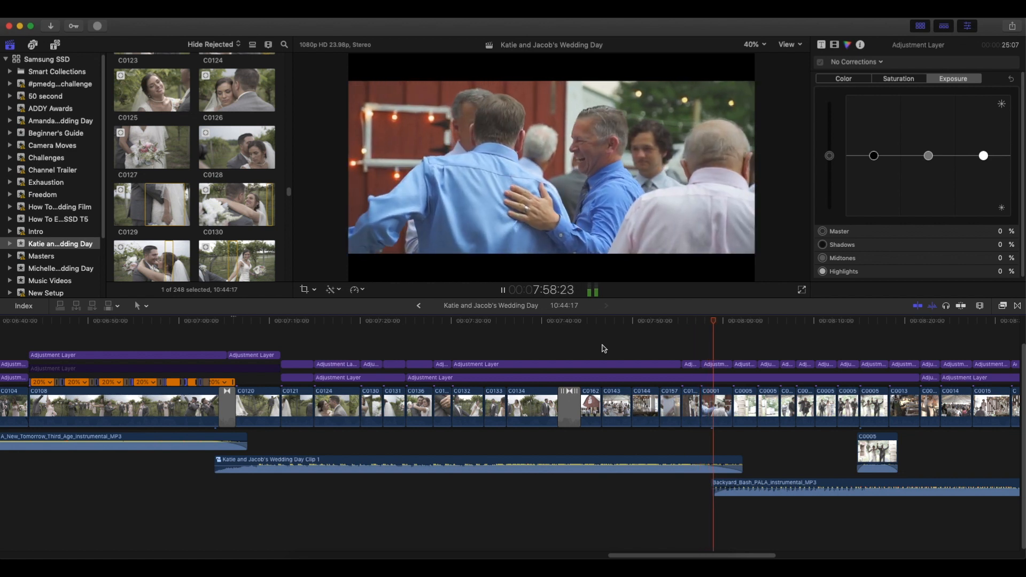
key(space)
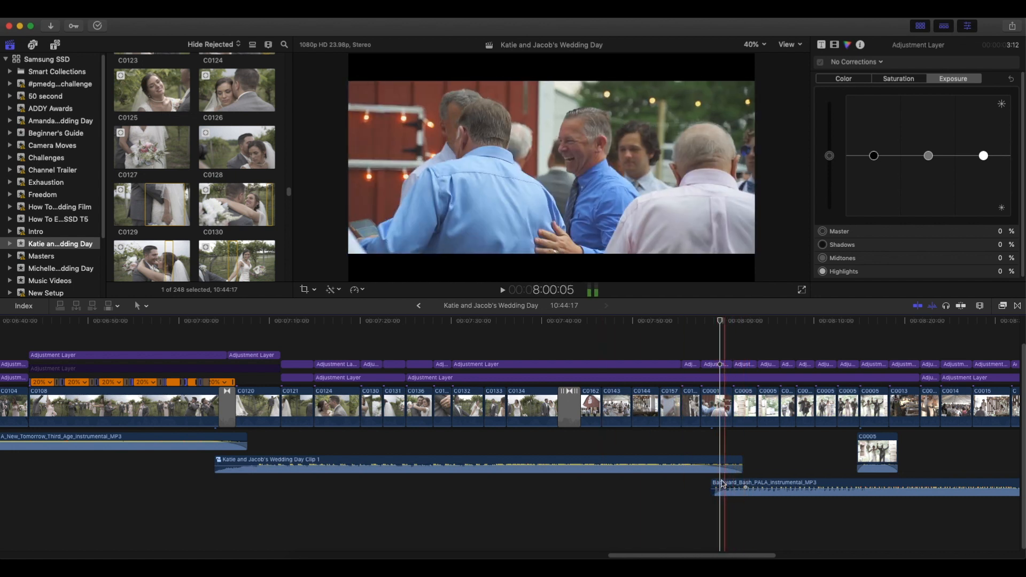
key(space)
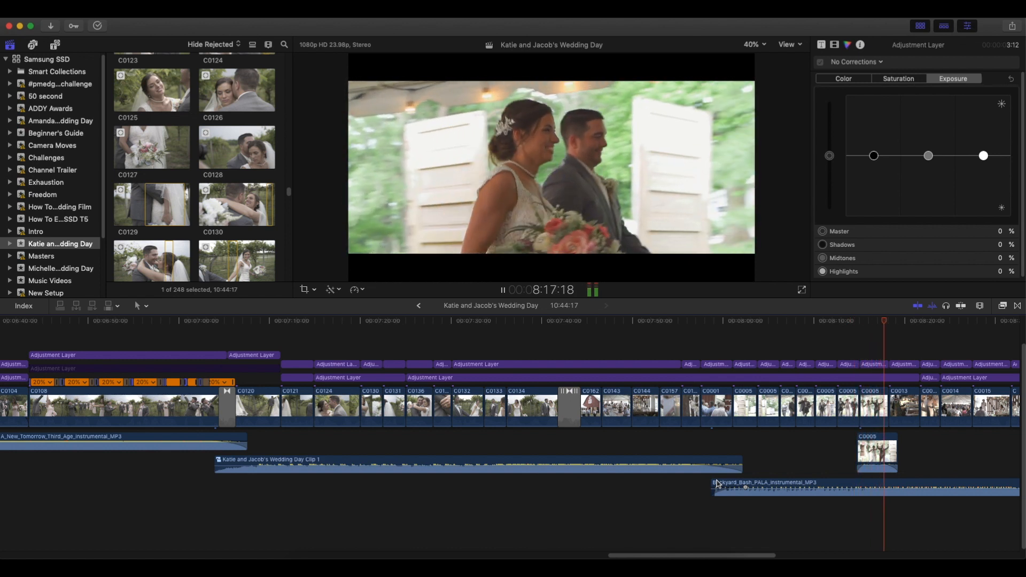
key(space)
drag(731, 556, 774, 556)
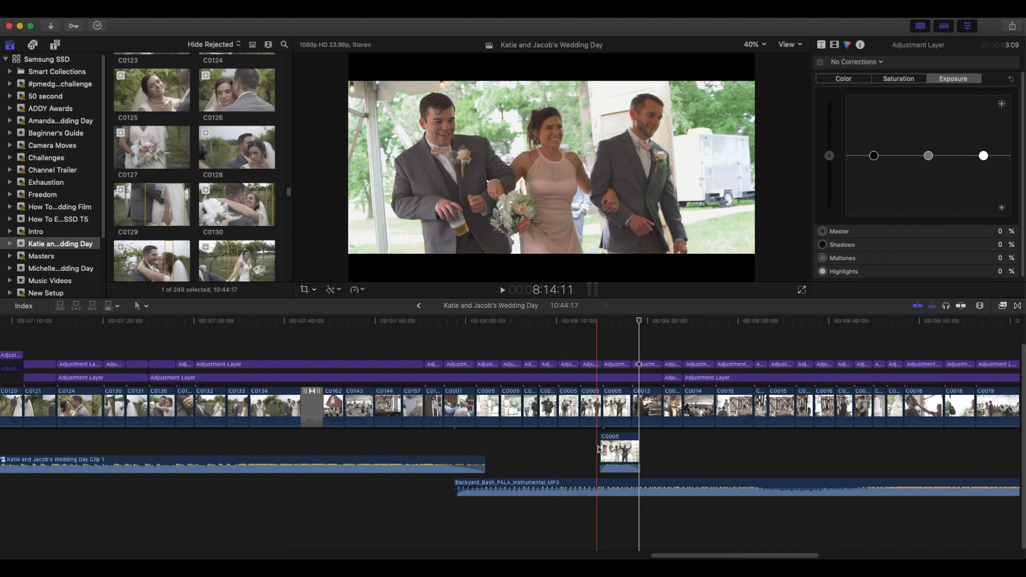
Play from the connected clip C0005 to the parent dance in C0020, pausing at the couple's table in C0015.
key(space)
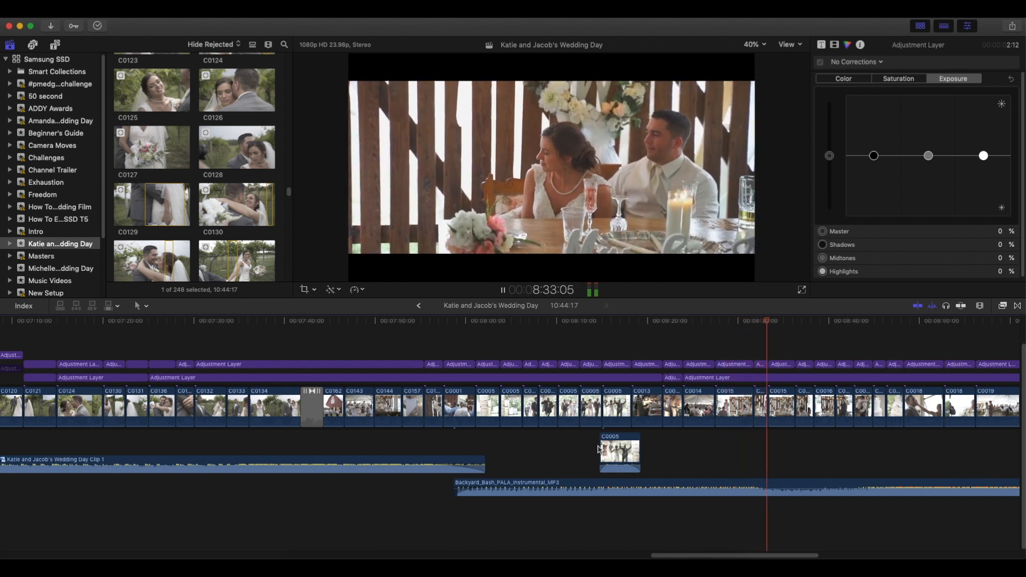
key(space)
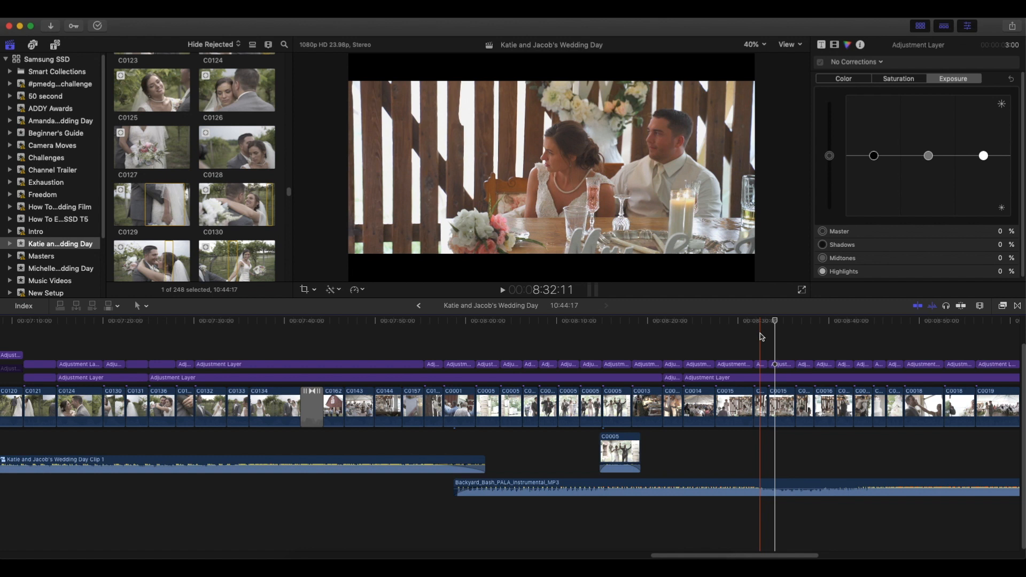
key(space)
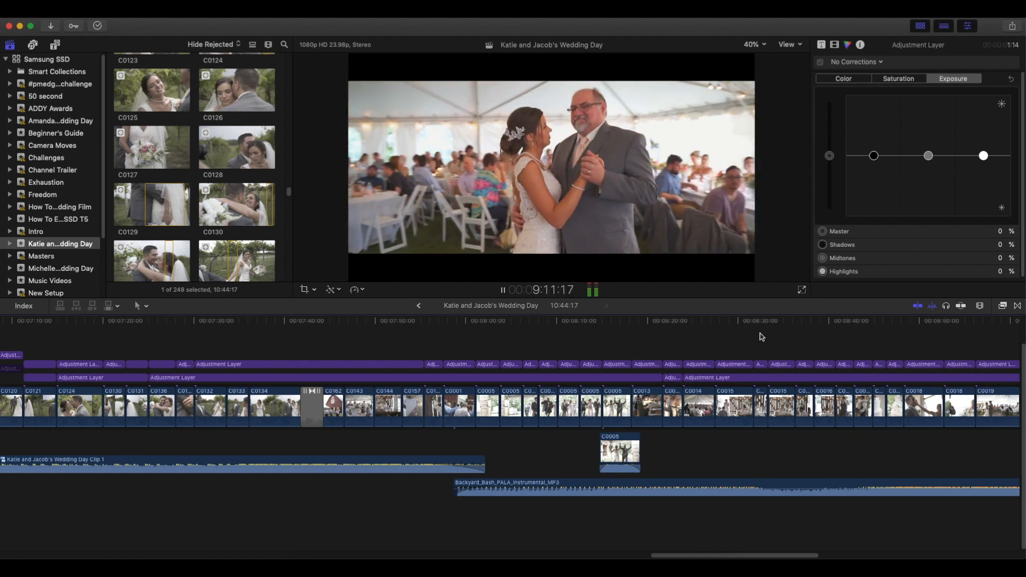
key(space)
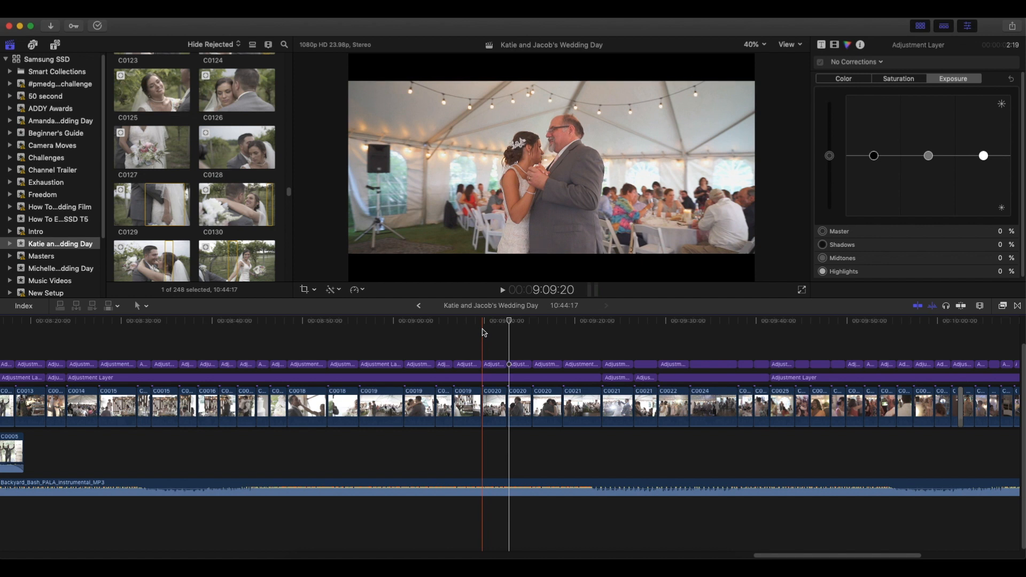
Replay the parent dance across the C0020 cuts and continue to the red-lit dance floor following C0025.
key(space)
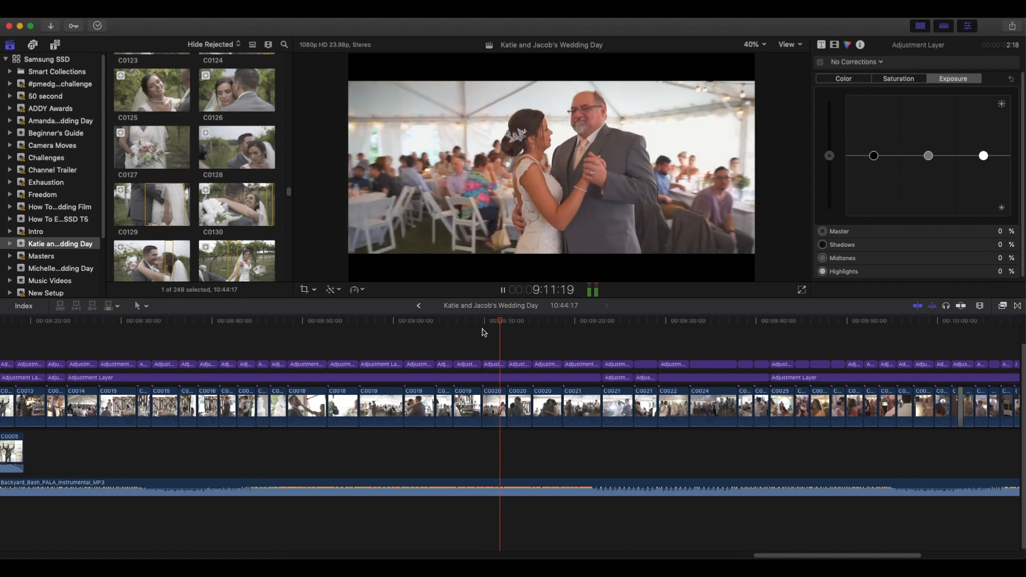
key(space)
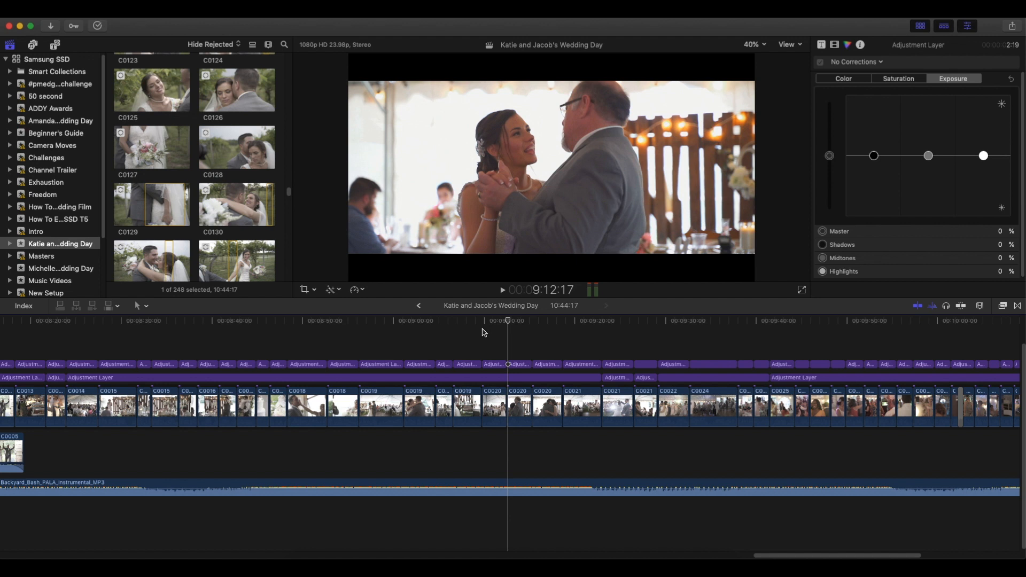
key(space)
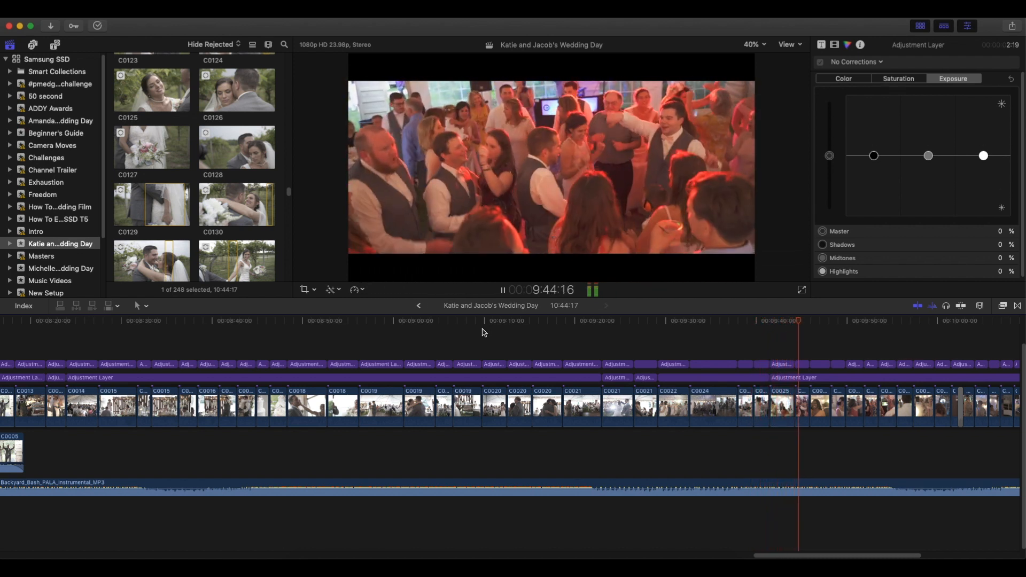
key(space)
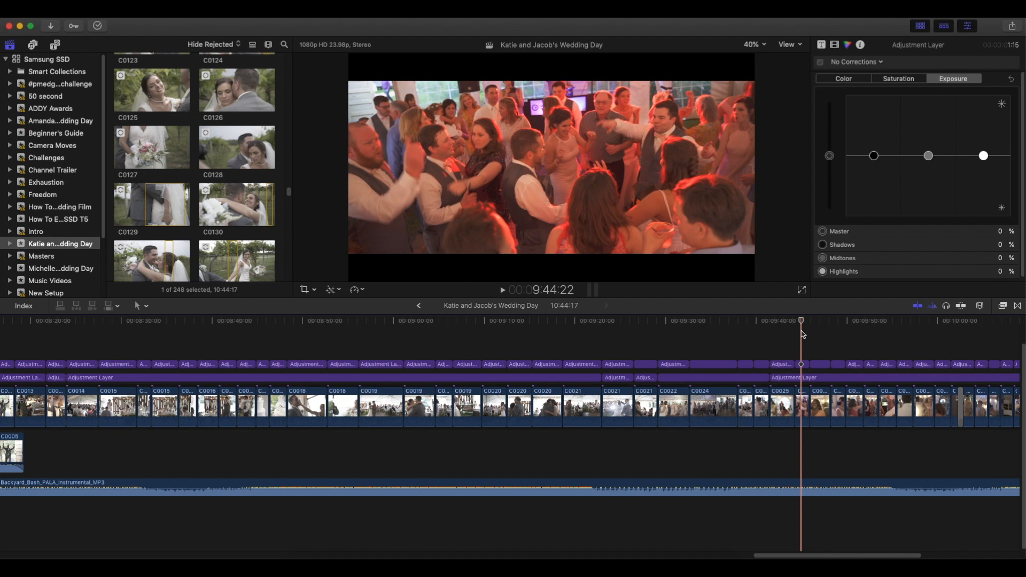
Raise the orange and yellow points of the Hue vs Sat curve to neutral on the dance-floor adjustment layer starting at C0025.
key(space)
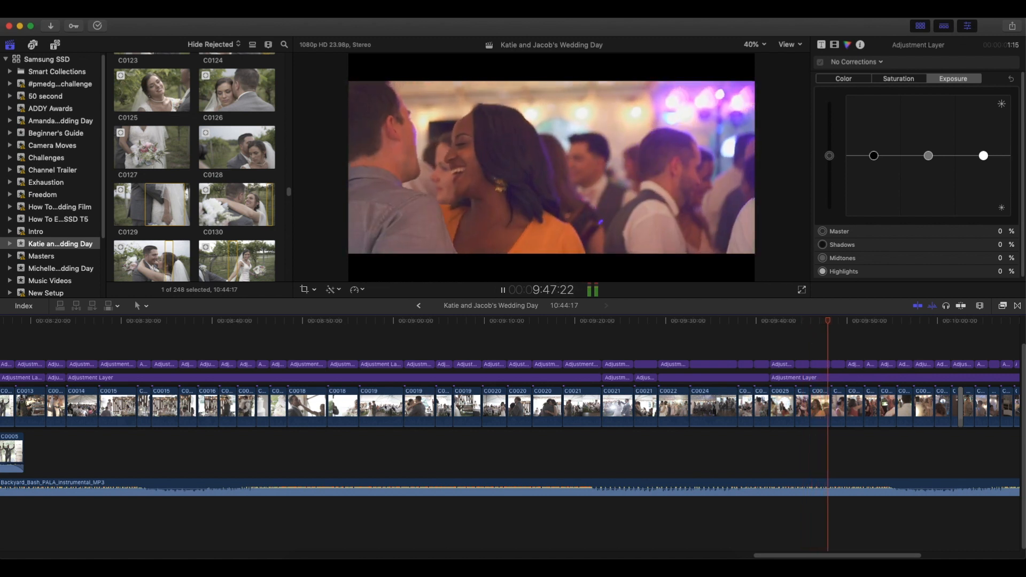
drag(861, 557, 914, 557)
key(space)
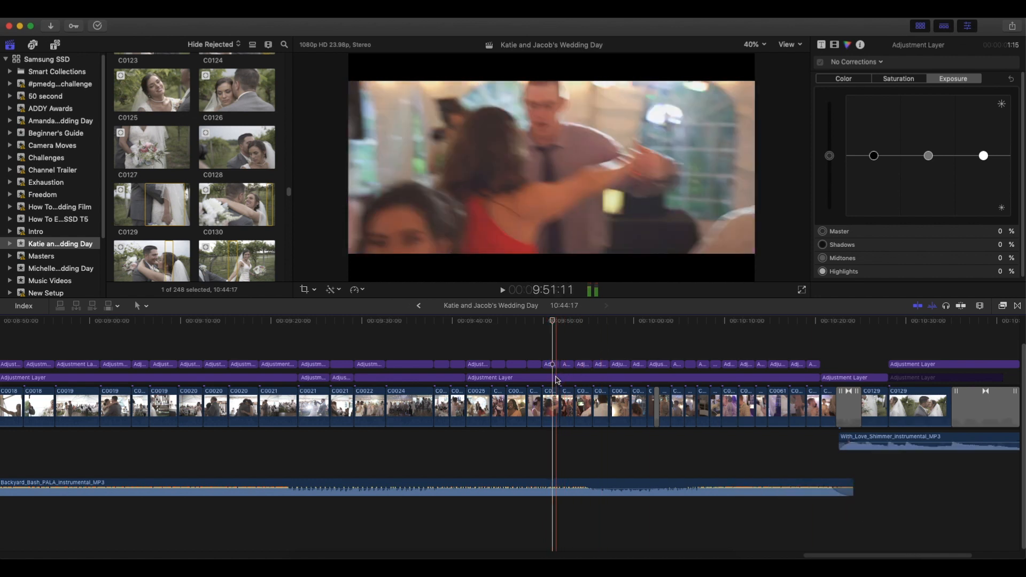
click(553, 382)
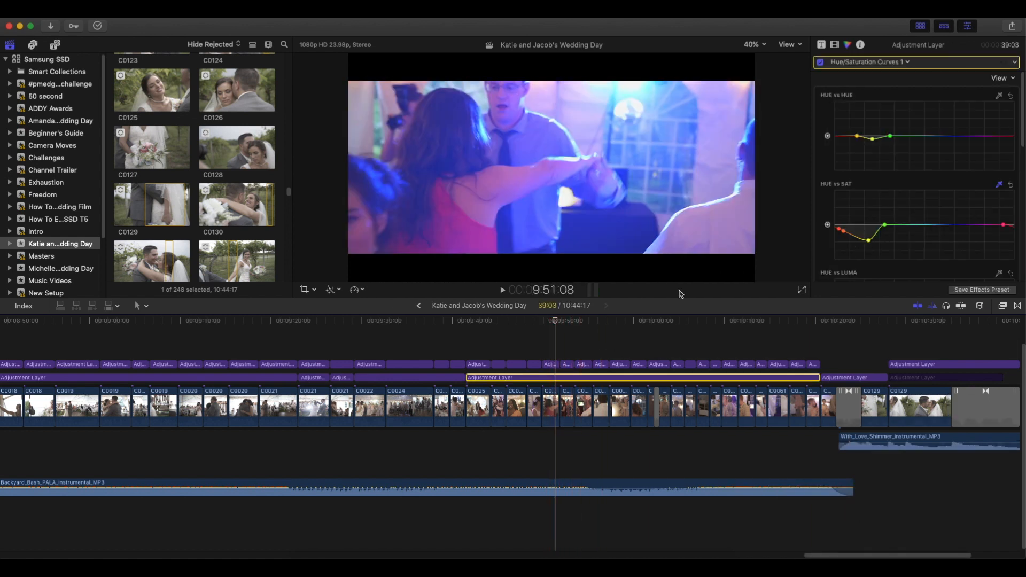
click(538, 328)
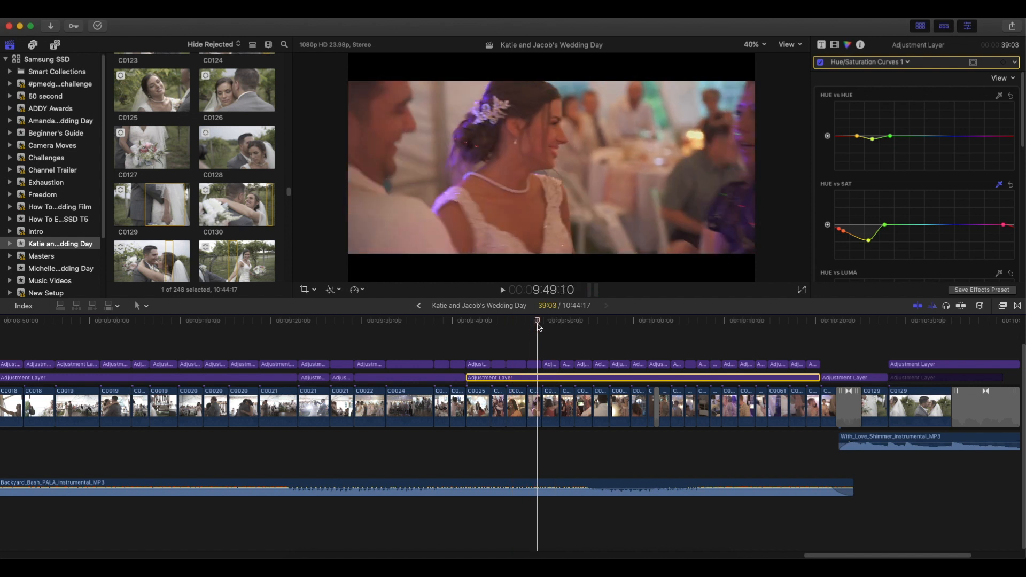
drag(868, 241, 838, 228)
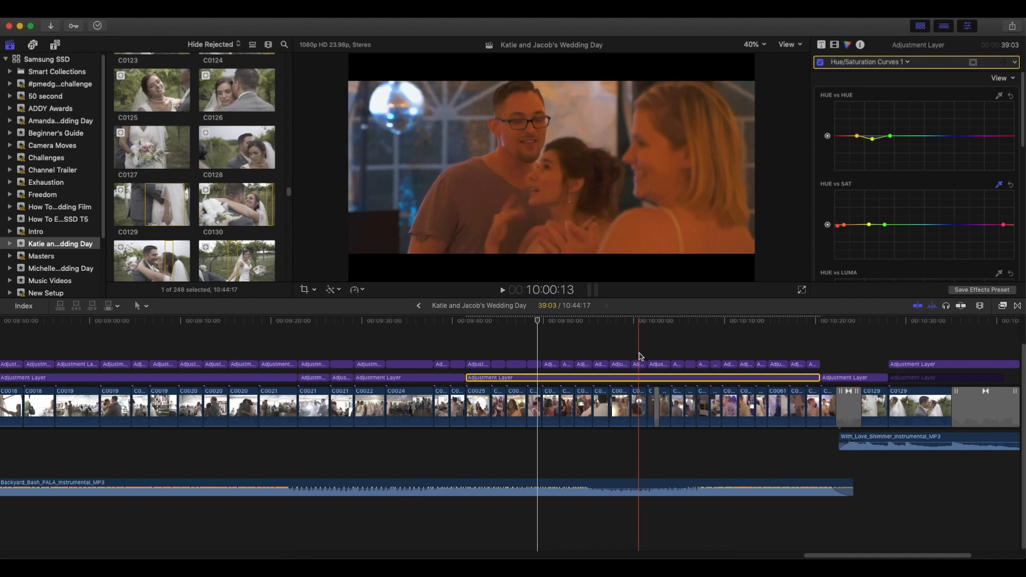
key(s)
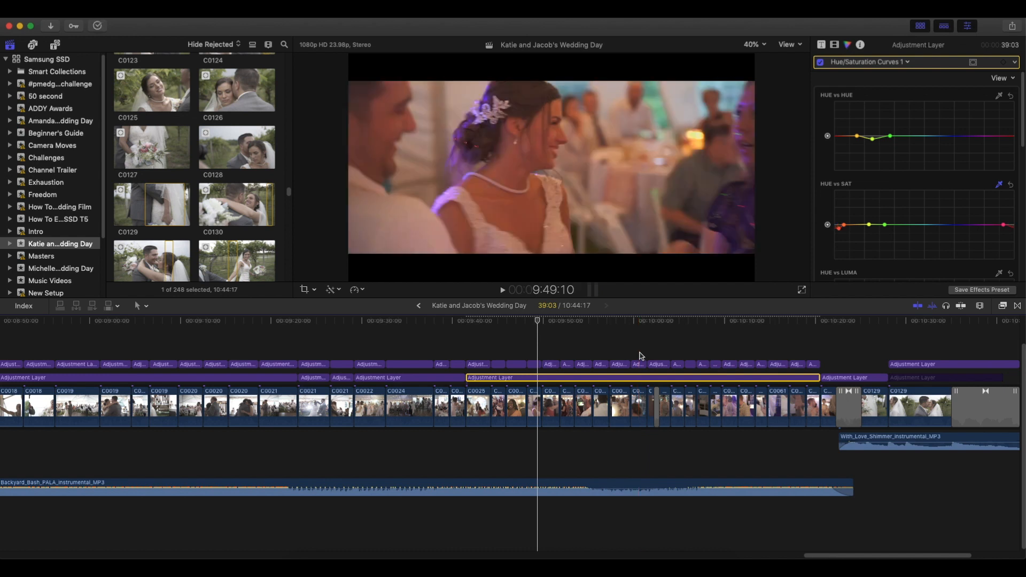
Check the grade on the orange-lit guests in C0039 and play the dance-floor clips up to C0044.
click(636, 343)
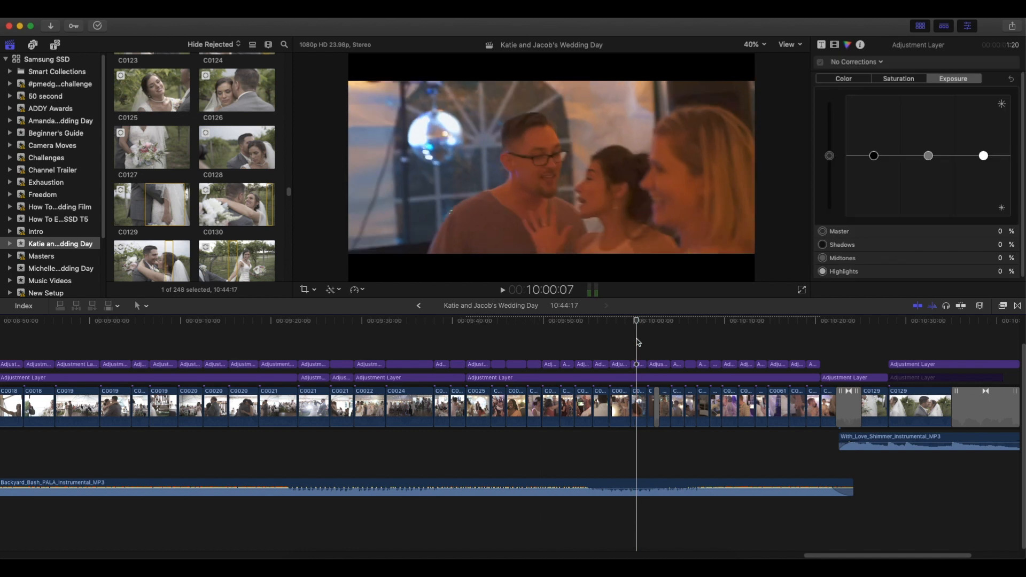
key(Left)
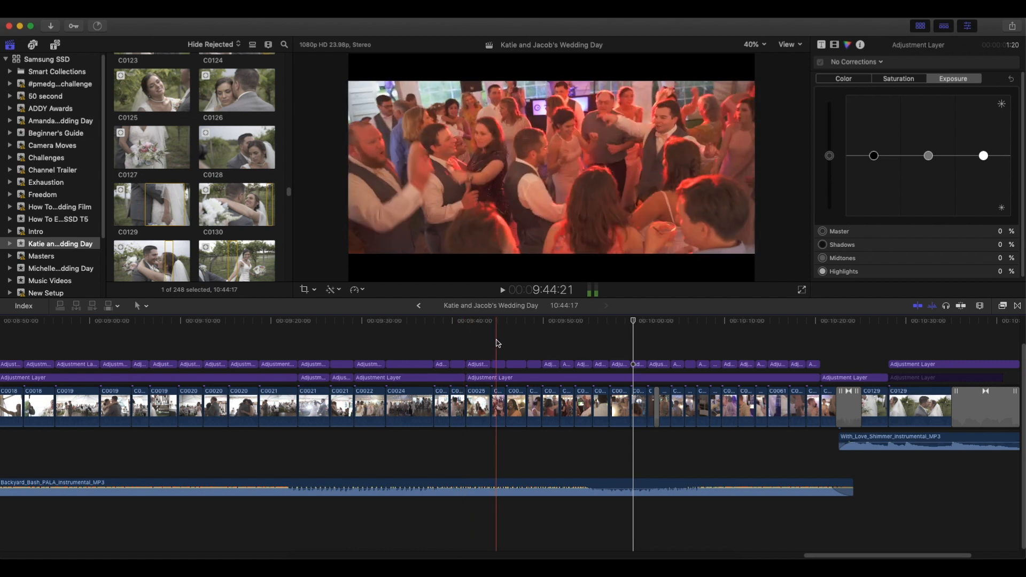
key(space)
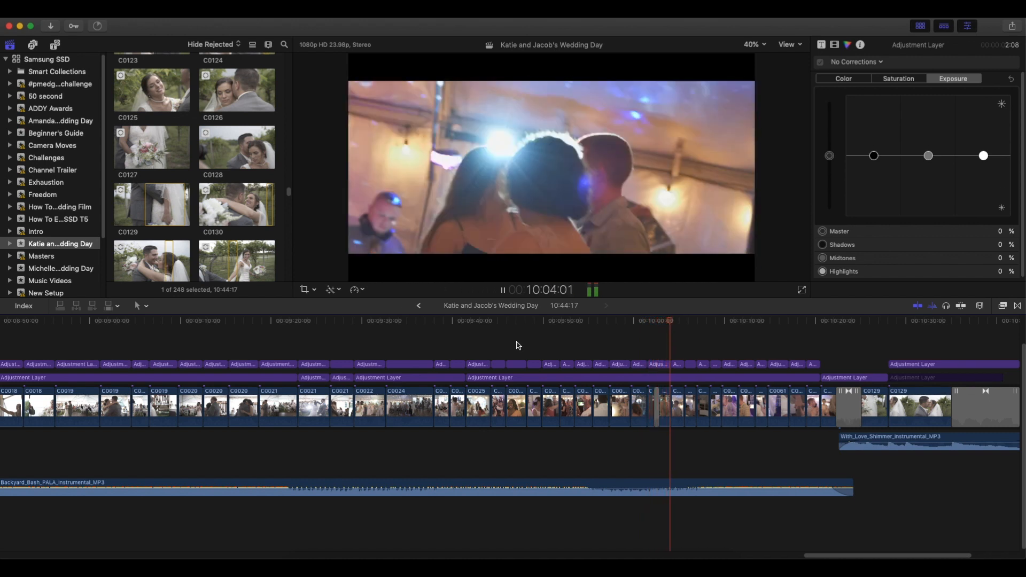
key(space)
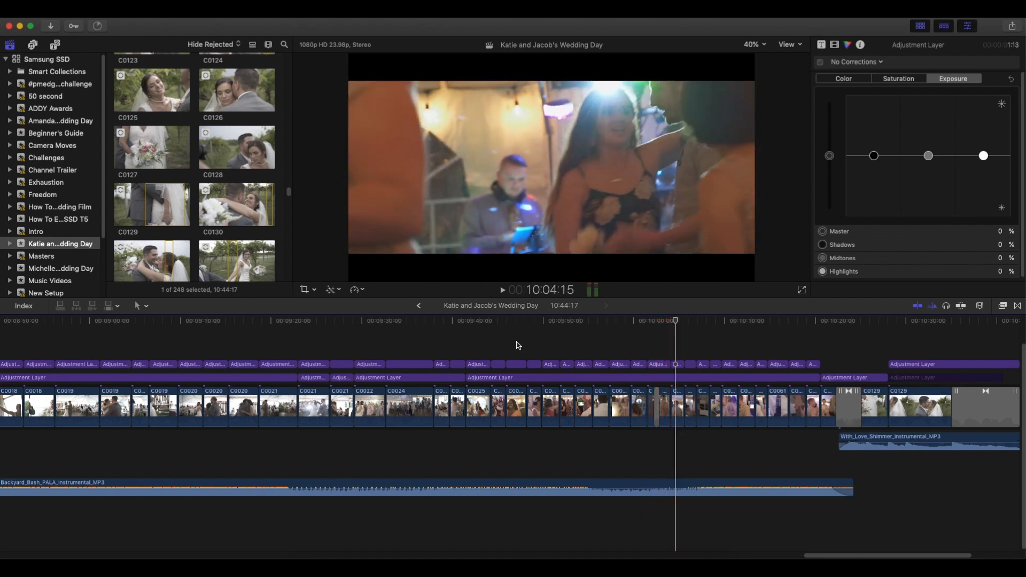
Remove the cross dissolve between dance clips C0040 and C0058.
key(super+equal)
key(super+equal)
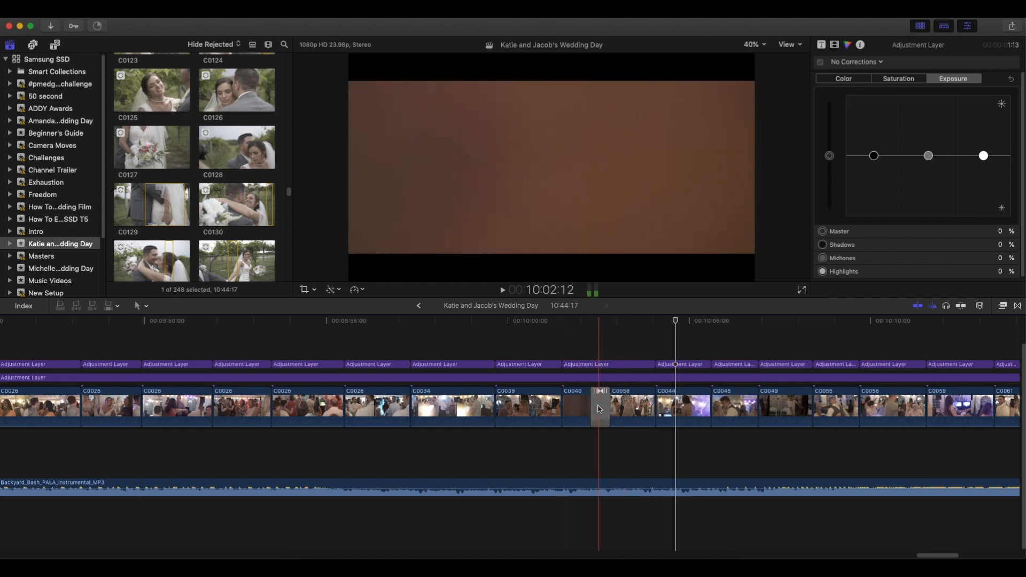
click(601, 407)
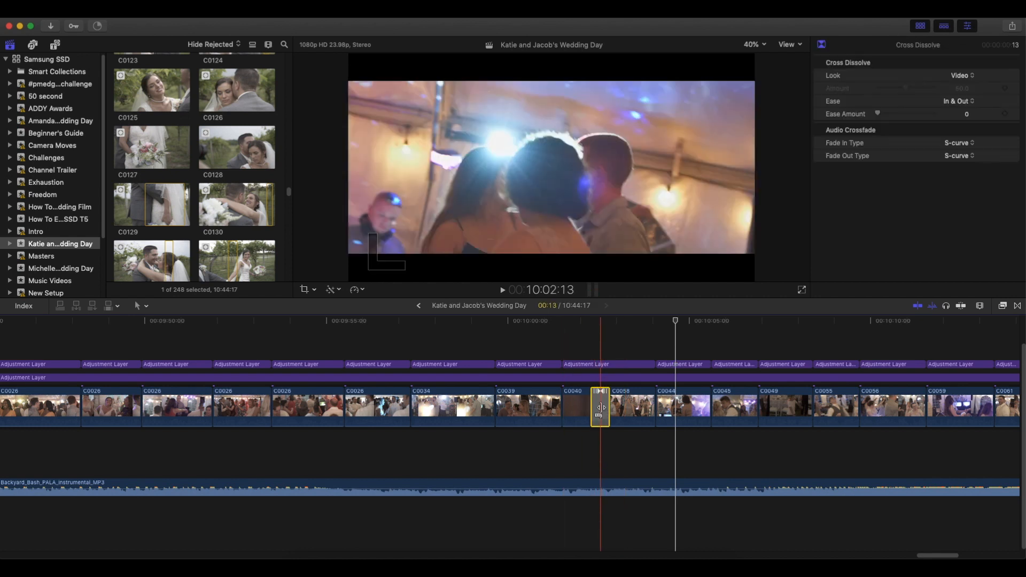
key(Delete)
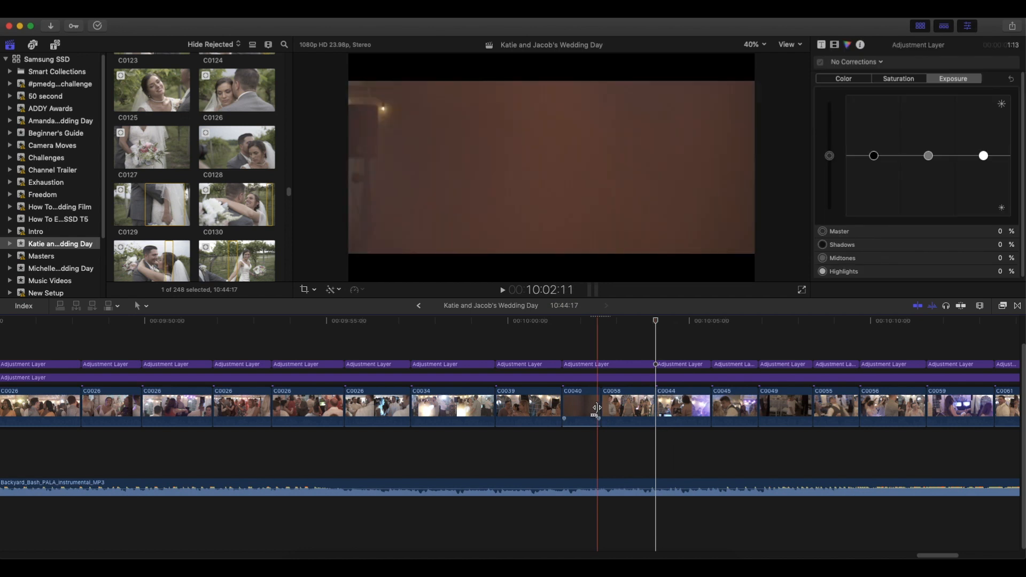
Play across the hard cut between C0040 and C0058, and put the cross dissolve back.
key(space)
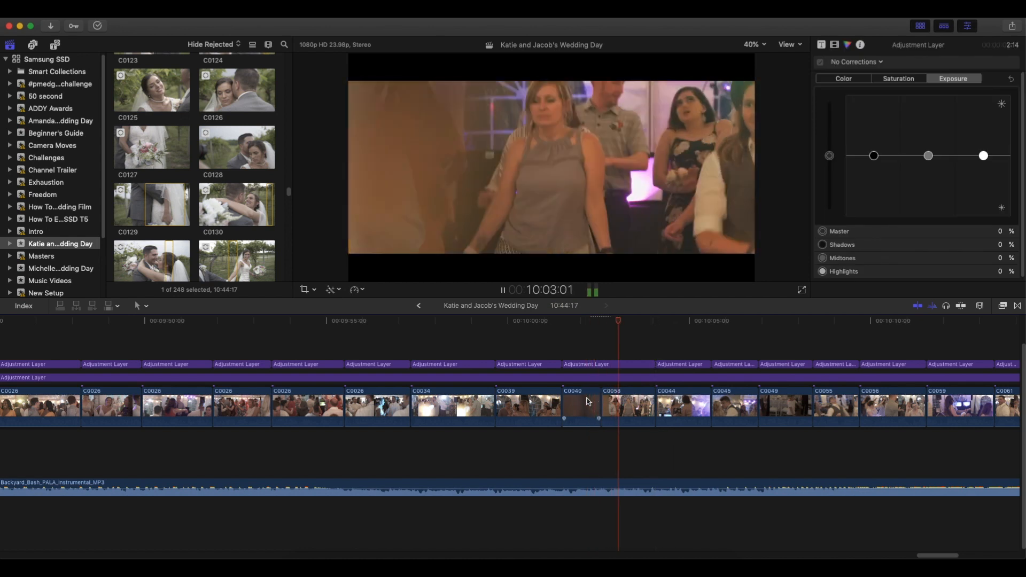
key(space)
key(space)
key(space)
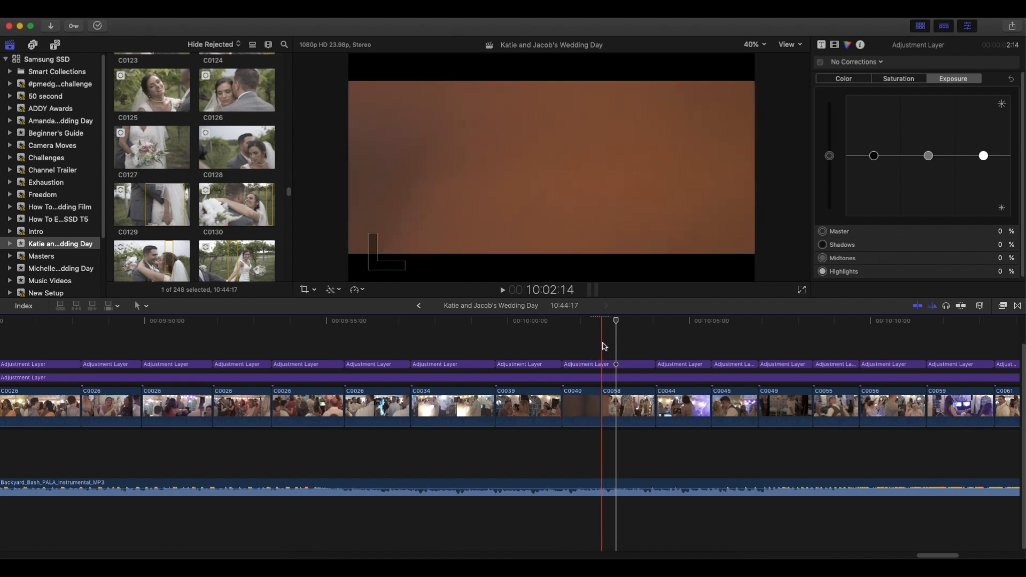
key(cmd+t)
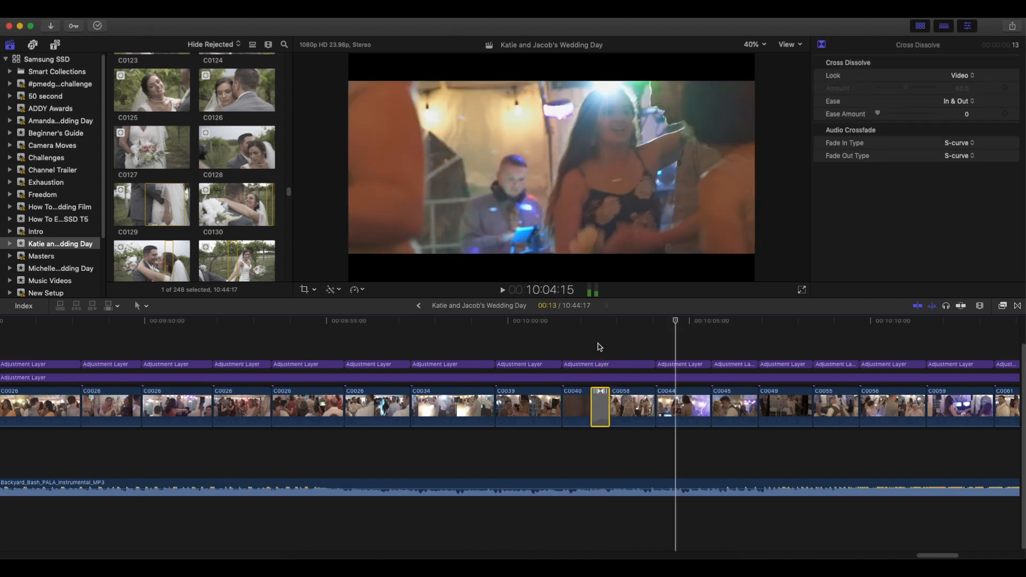
Play the remaining dance clips through the transition into vineyard clip C0129 and on to the film's closing fade.
key(space)
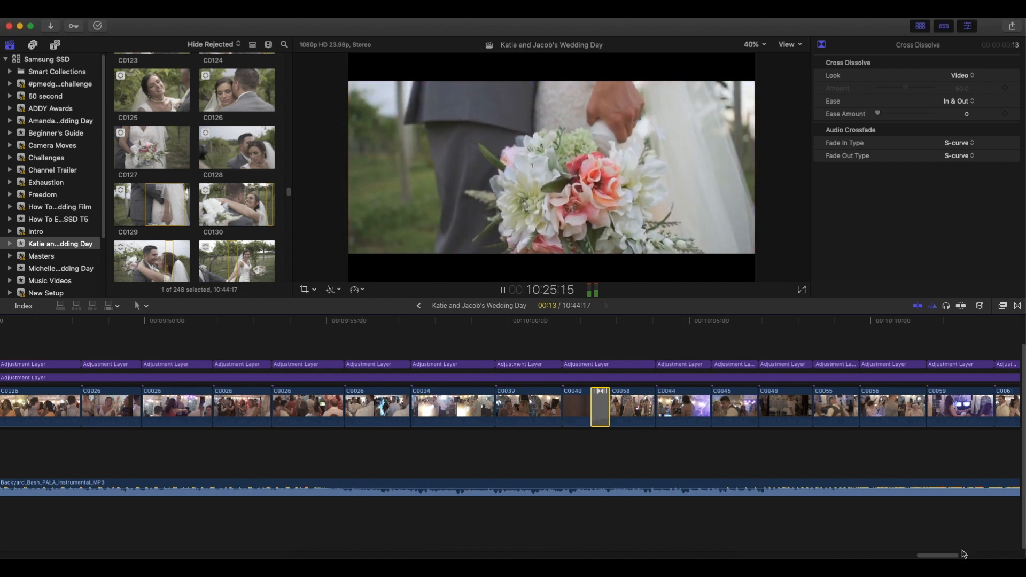
drag(954, 556, 986, 557)
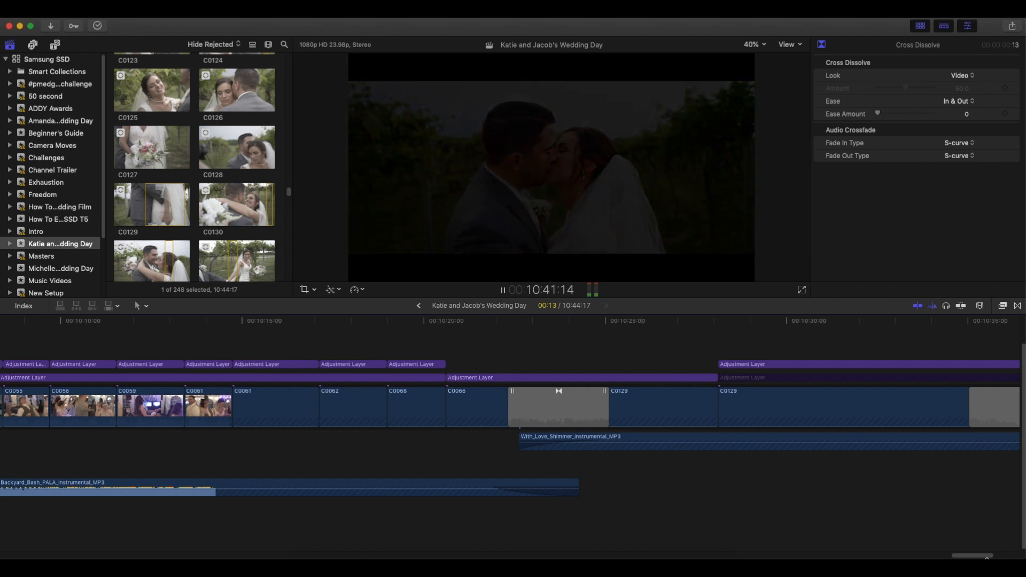
key(space)
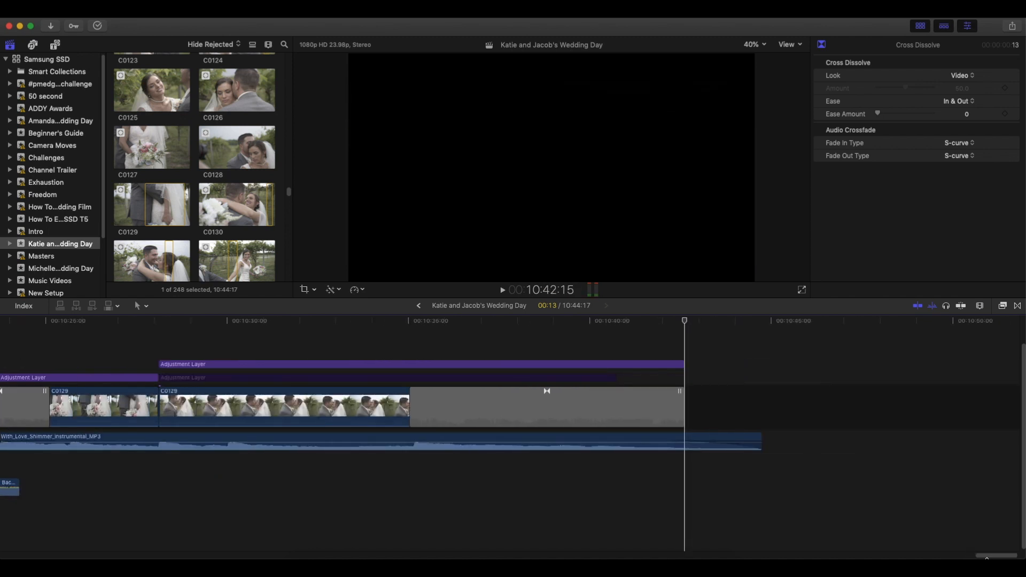
Look over the Backyard_Bash to With_Love_Shimmer music overlap, the earlier reception clips and the end of the timeline.
drag(993, 555, 971, 555)
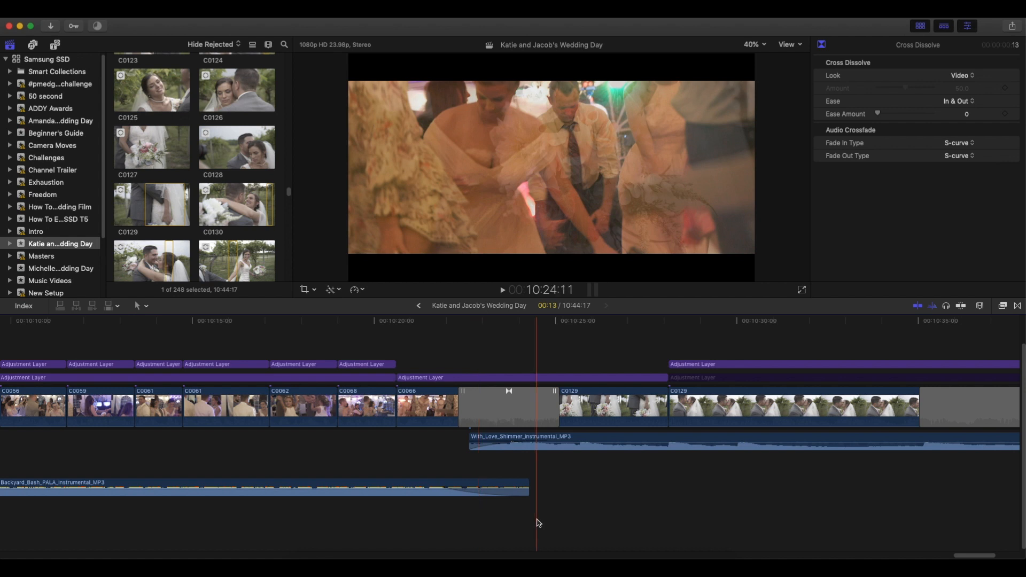
drag(974, 556, 811, 556)
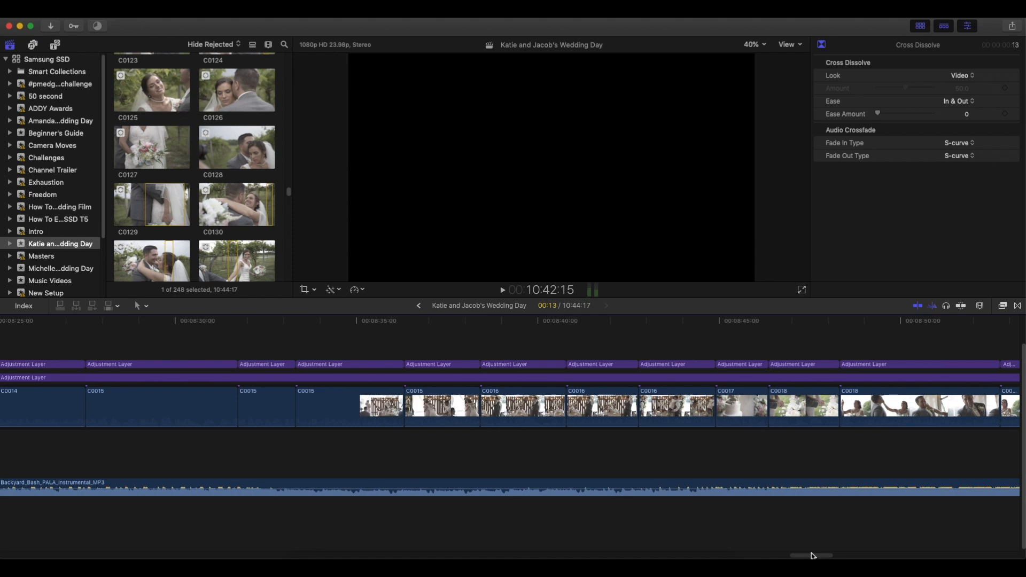
drag(811, 556, 992, 556)
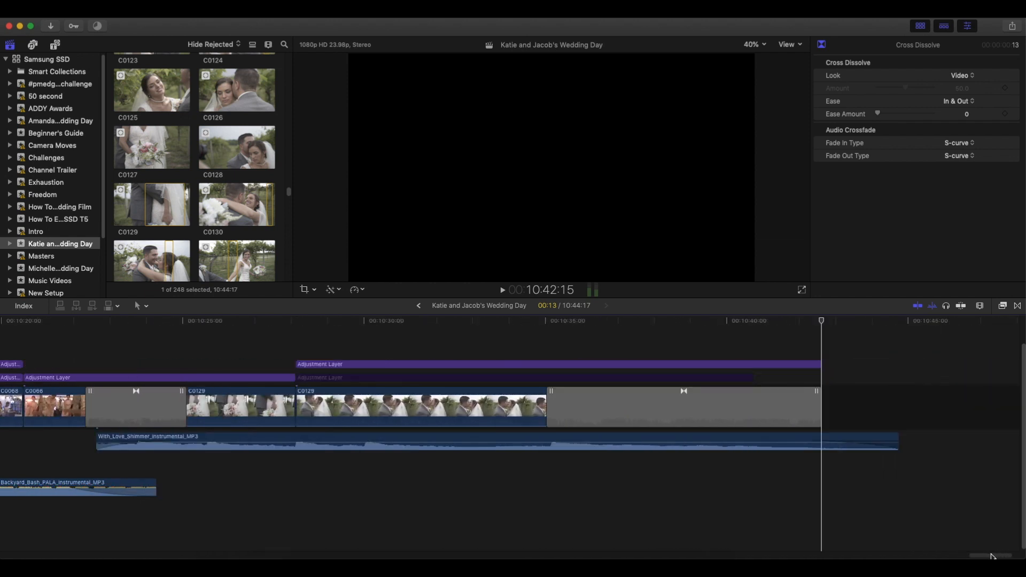